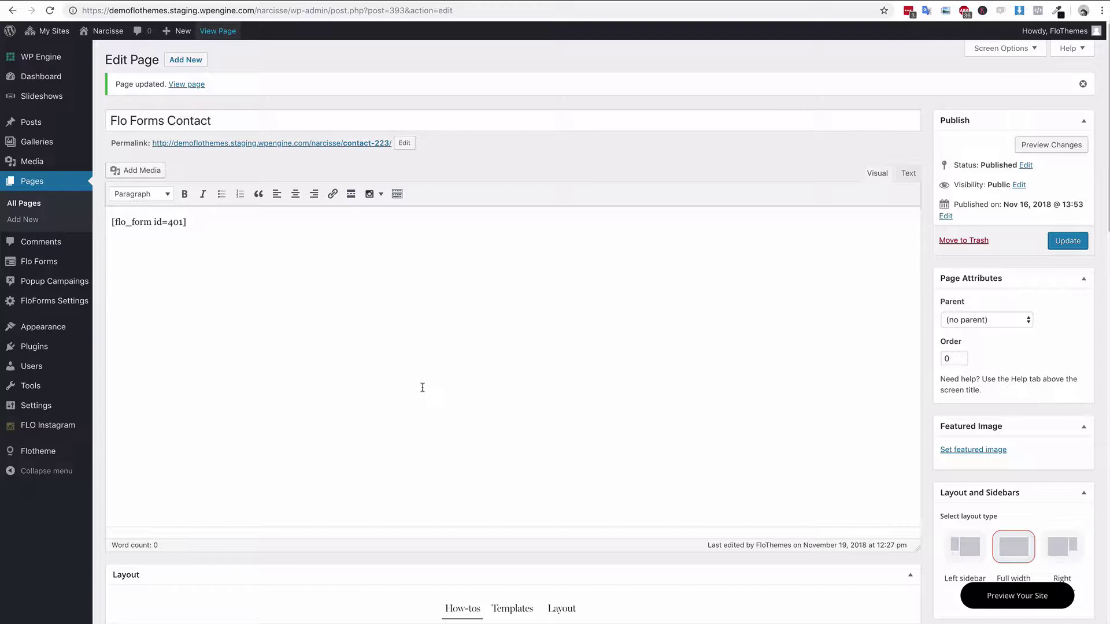
# Go to the Flo Forms settings and open the list of all forms
pyautogui.click(422, 387)
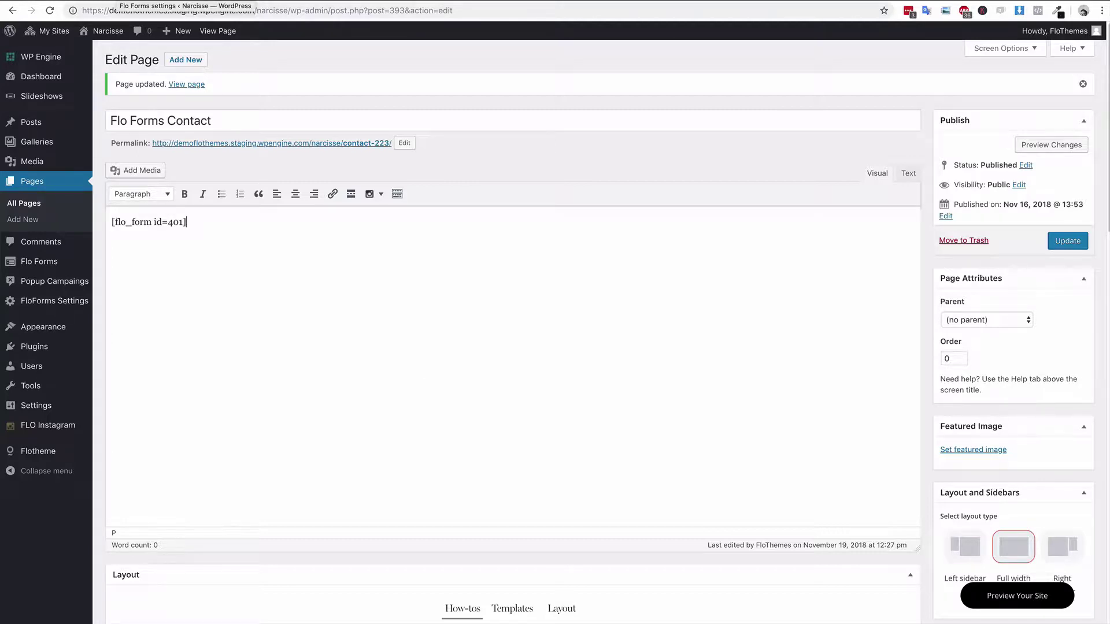
pyautogui.click(173, 2)
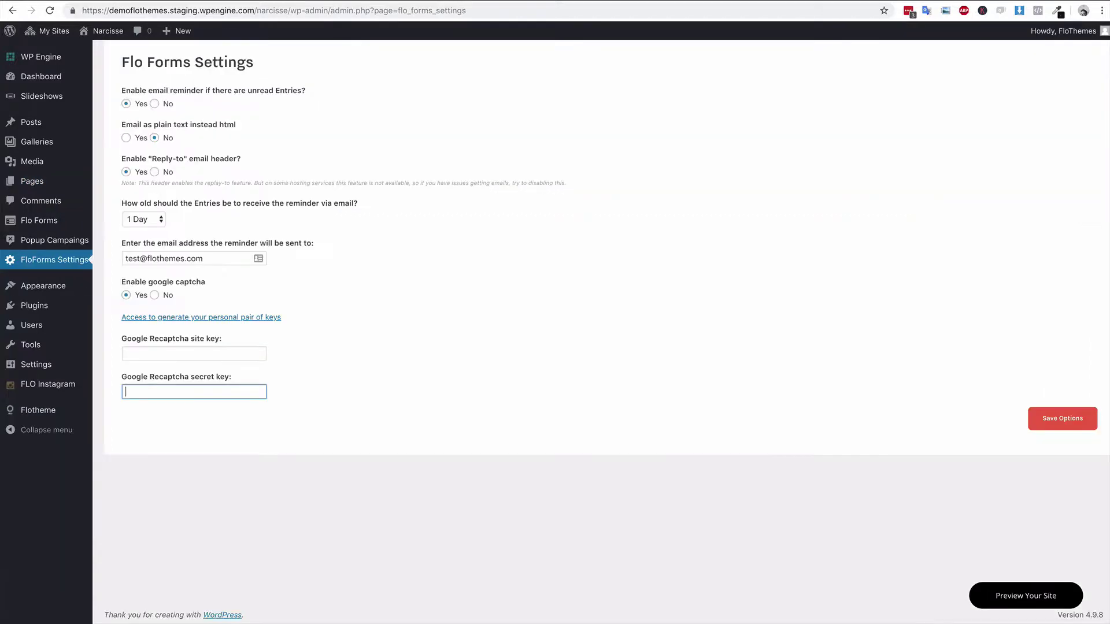
pyautogui.click(41, 220)
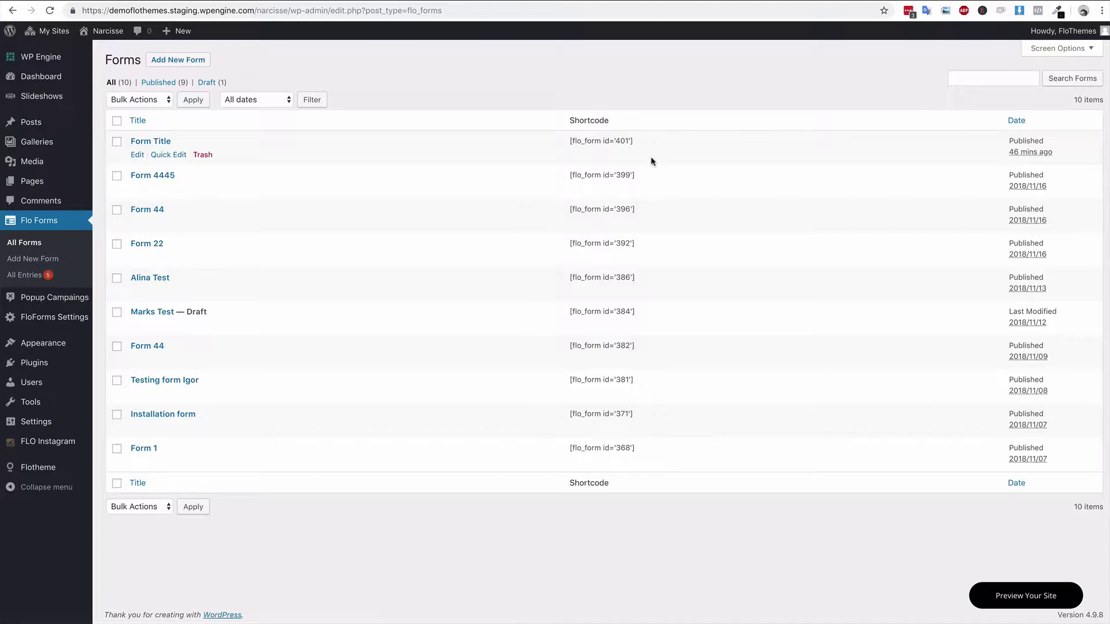
# Select and copy the Form Title form's shortcode [flo_form id='401']
pyautogui.moveTo(651, 144); pyautogui.dragTo(560, 141)
pyautogui.moveTo(636, 144); pyautogui.dragTo(570, 141)
pyautogui.press('super+c')
pyautogui.click(637, 144)
pyautogui.doubleClick(624, 141)
pyautogui.moveTo(635, 143); pyautogui.dragTo(567, 137)
pyautogui.click(721, 148)
# In the Flo Forms Contact page editor, paste [flo_form id='401'] over the old shortcode
pyautogui.hotkey('ctrl', 'Tab')
pyautogui.click(224, 230)
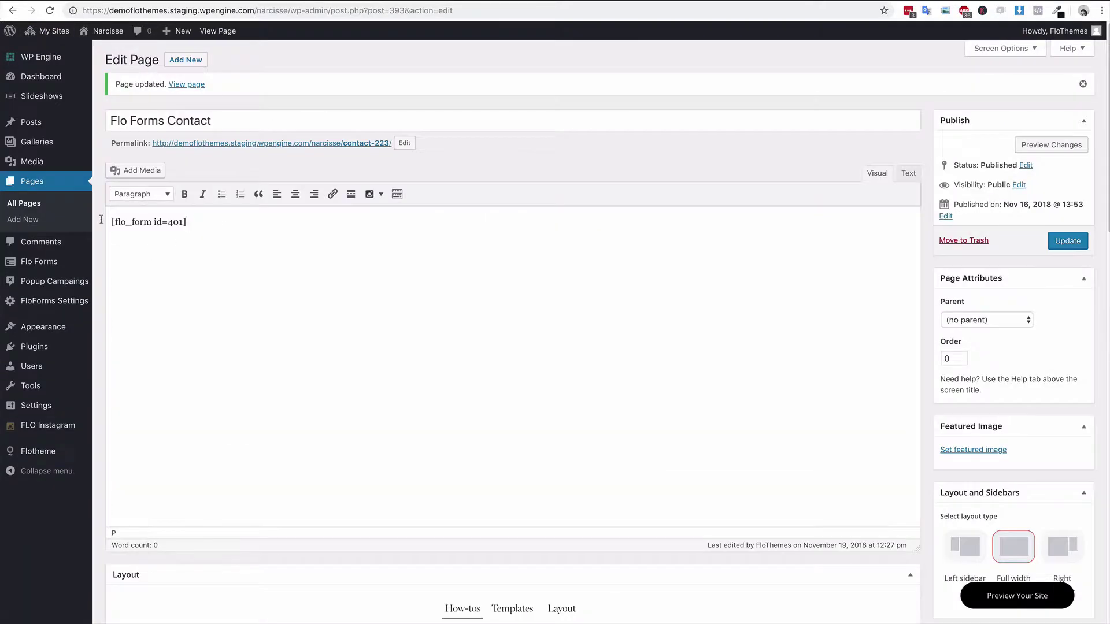
pyautogui.moveTo(211, 223); pyautogui.dragTo(110, 222)
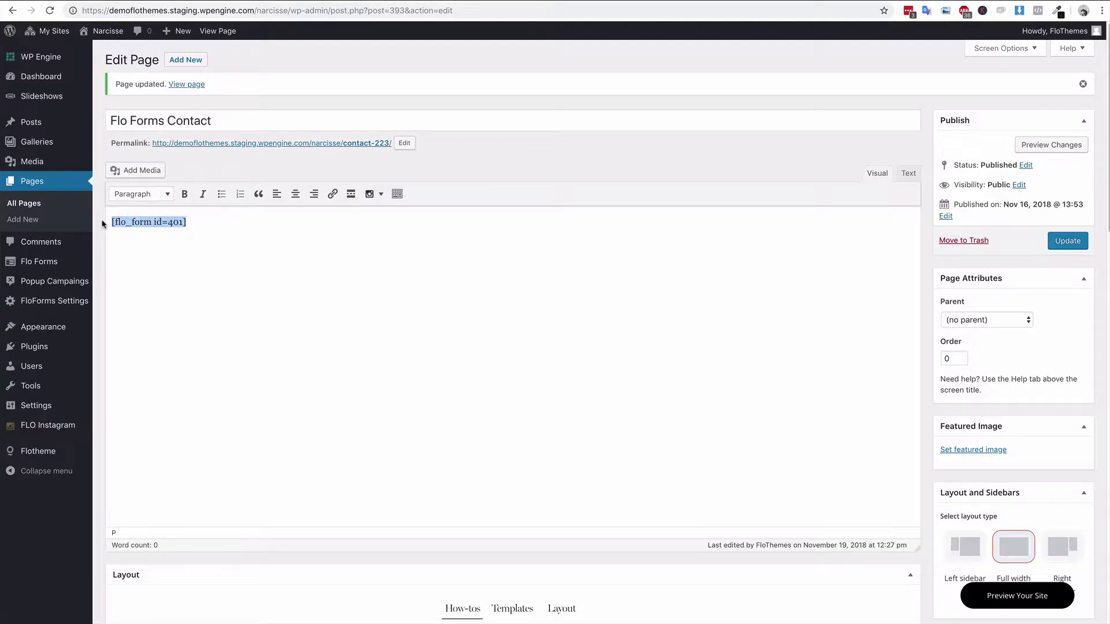
pyautogui.press('super+v')
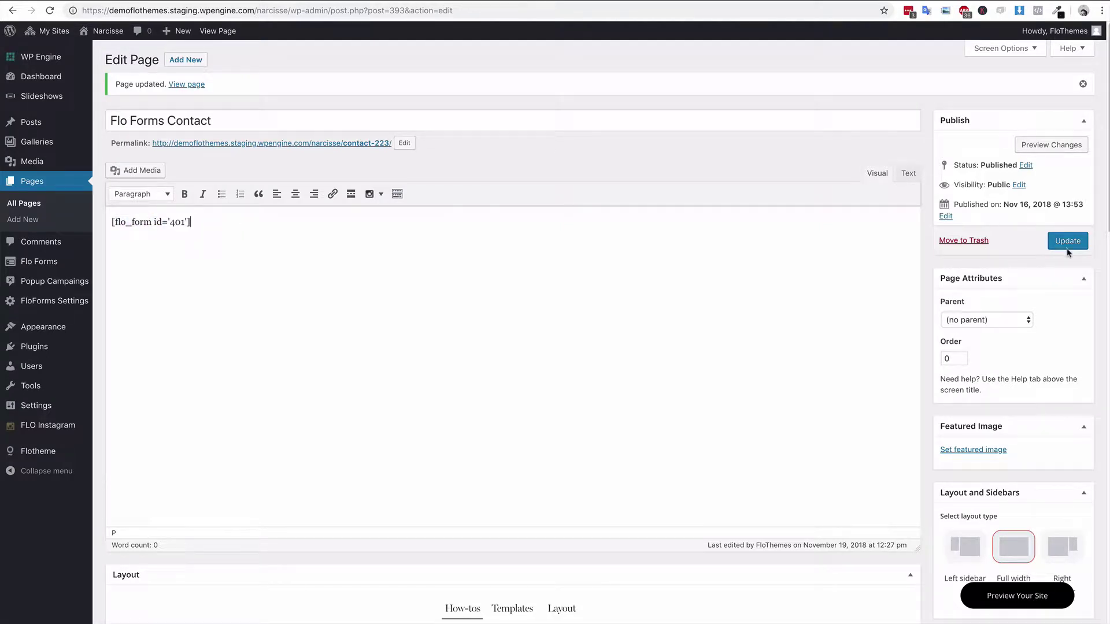
# View the live Flo Forms Contact page to check the form appears
pyautogui.hotkey('ctrl', 'Tab')
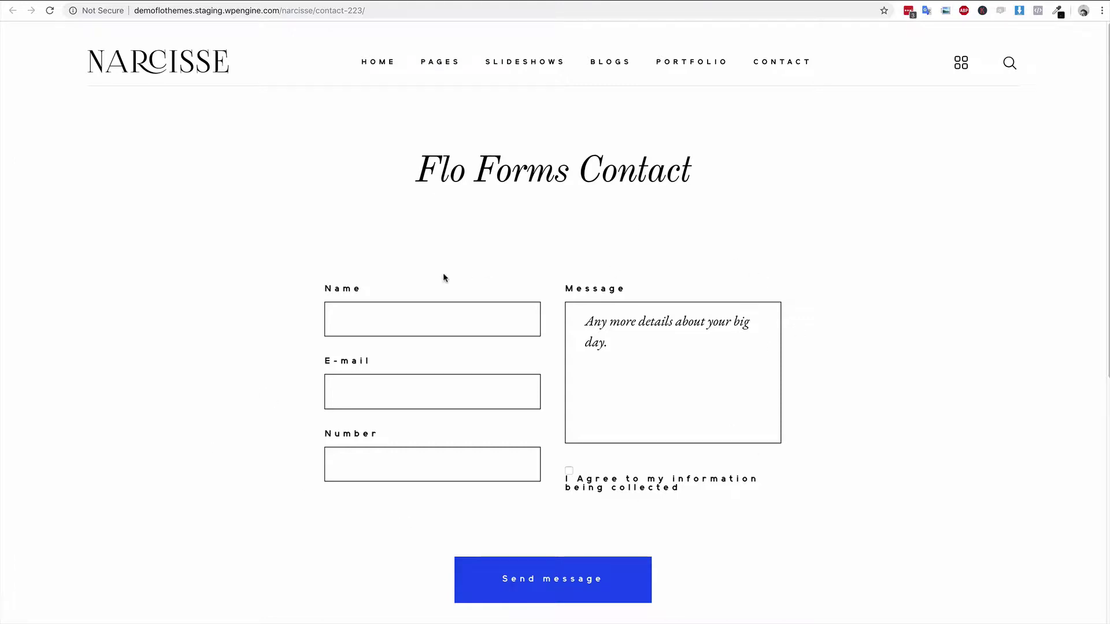
pyautogui.scroll(-1, 444, 276)
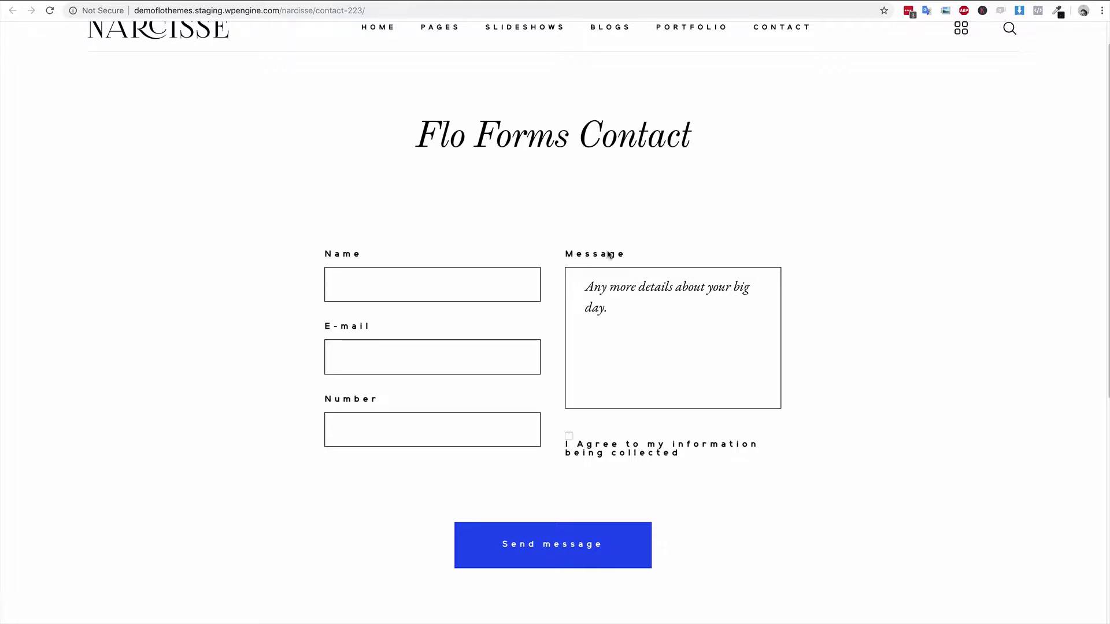
pyautogui.scroll(1, 602, 254)
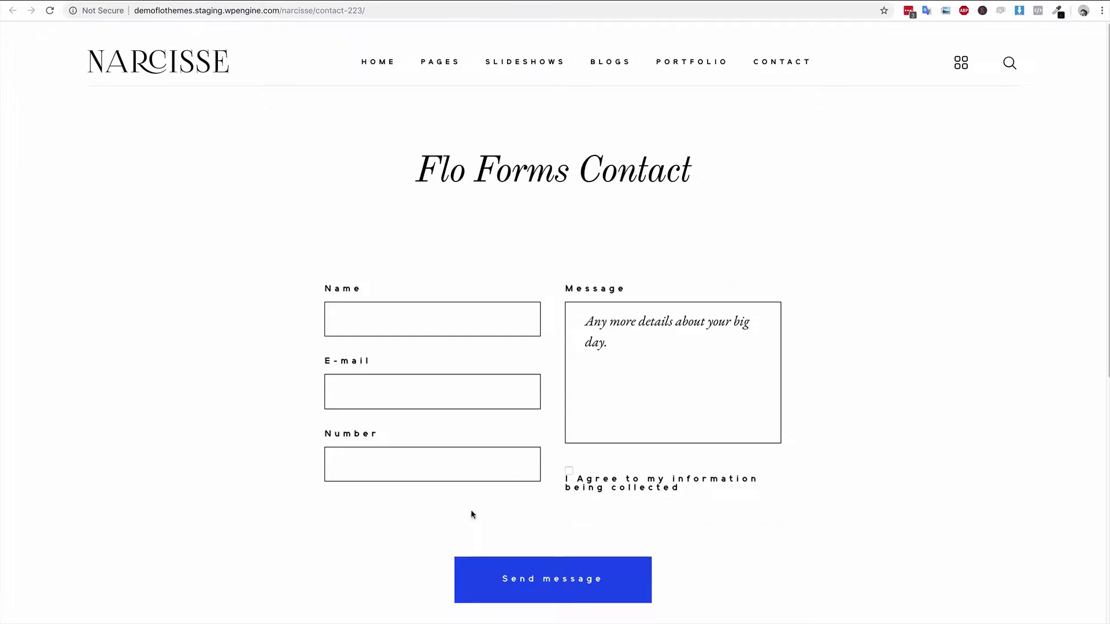
# Add Contact Block 1 to the page layout, found by searching 'conta'
pyautogui.hotkey('ctrl', 'w')
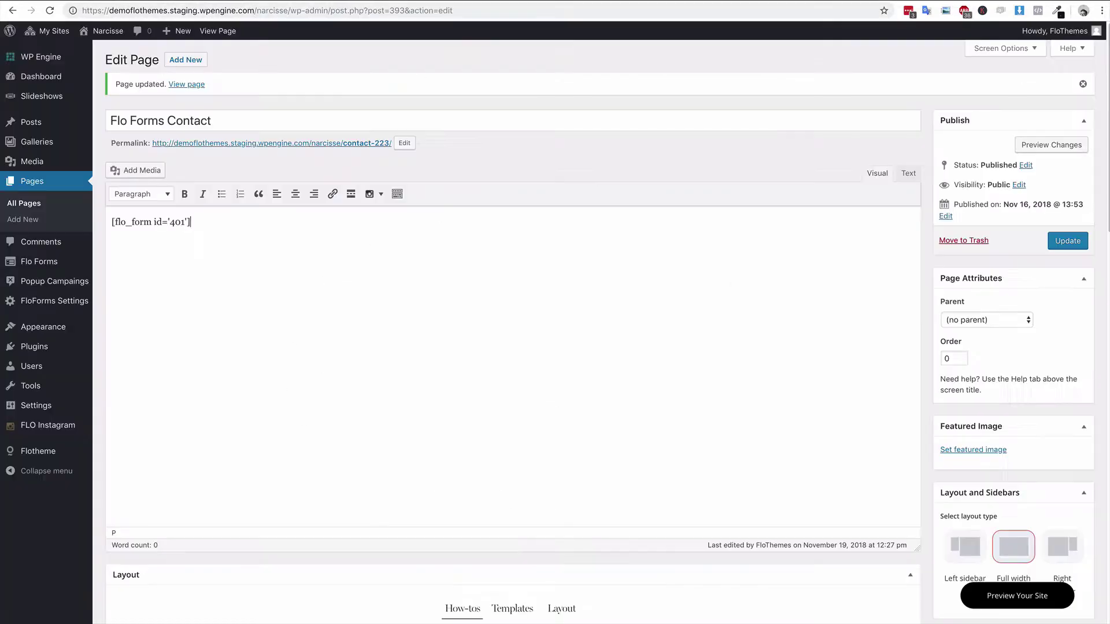
pyautogui.scroll(-5, 615, 406)
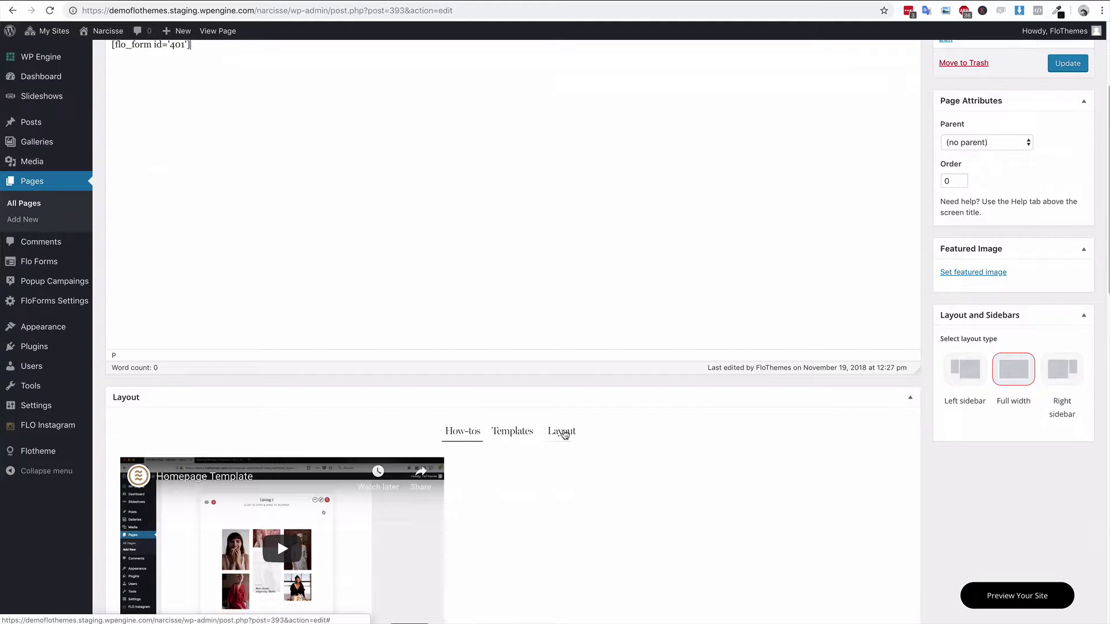
pyautogui.click(631, 435)
pyautogui.scroll(-5, 716, 417)
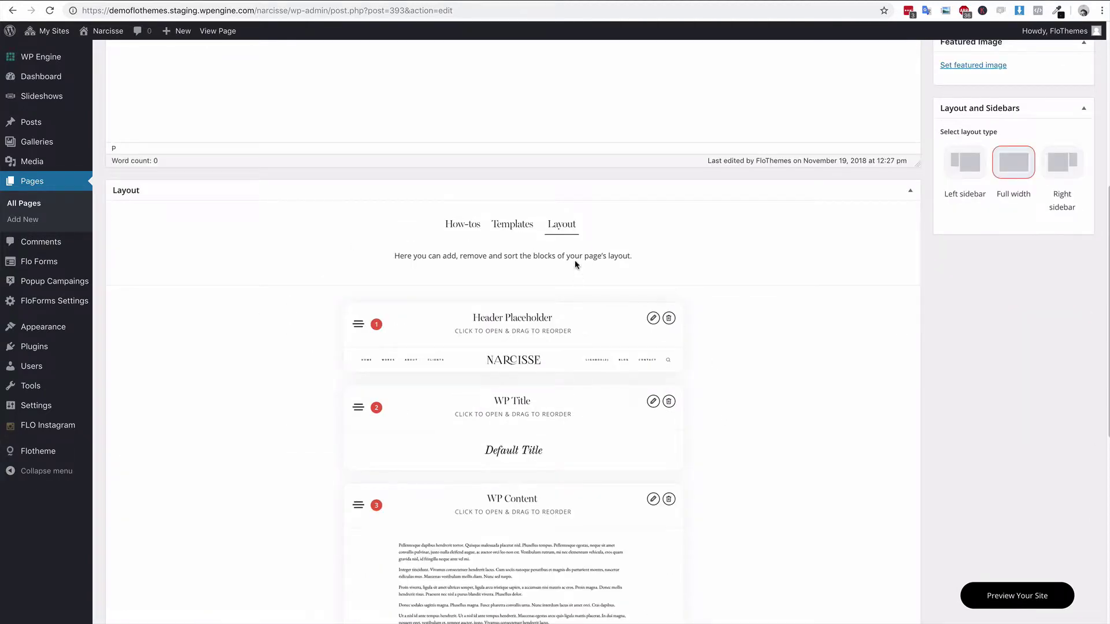
pyautogui.scroll(-8, 566, 246)
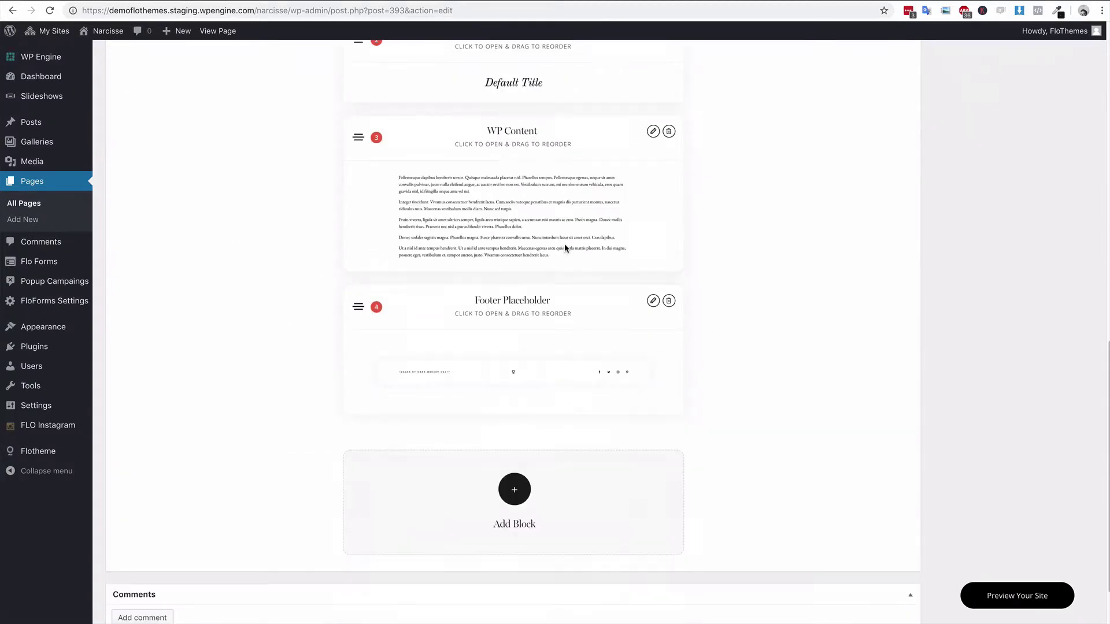
pyautogui.scroll(4, 518, 472)
pyautogui.scroll(-4, 518, 473)
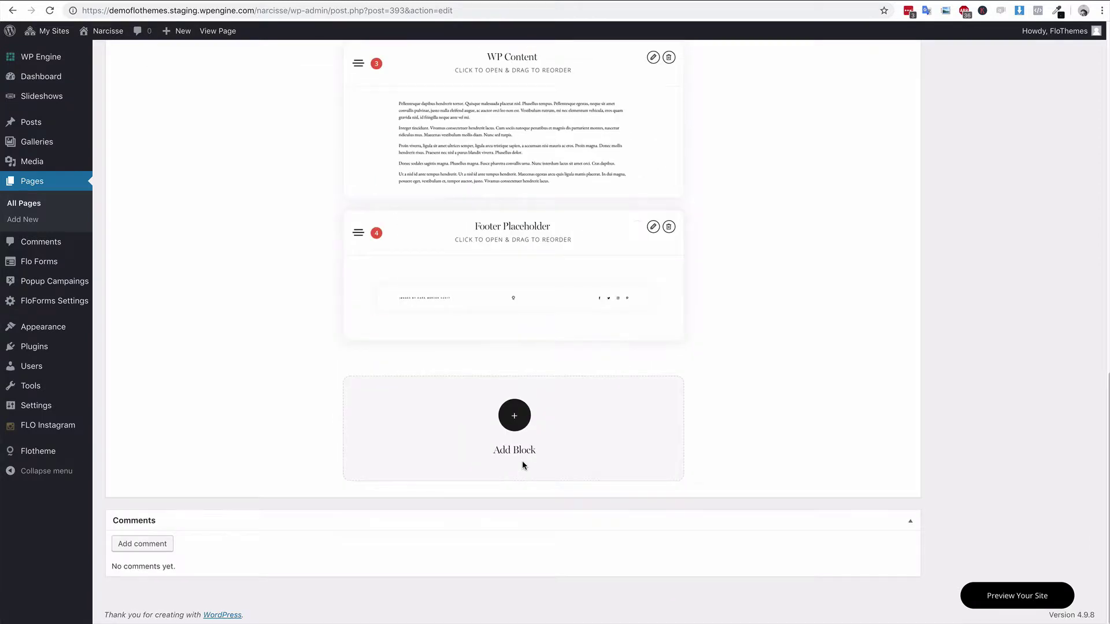
pyautogui.click(516, 416)
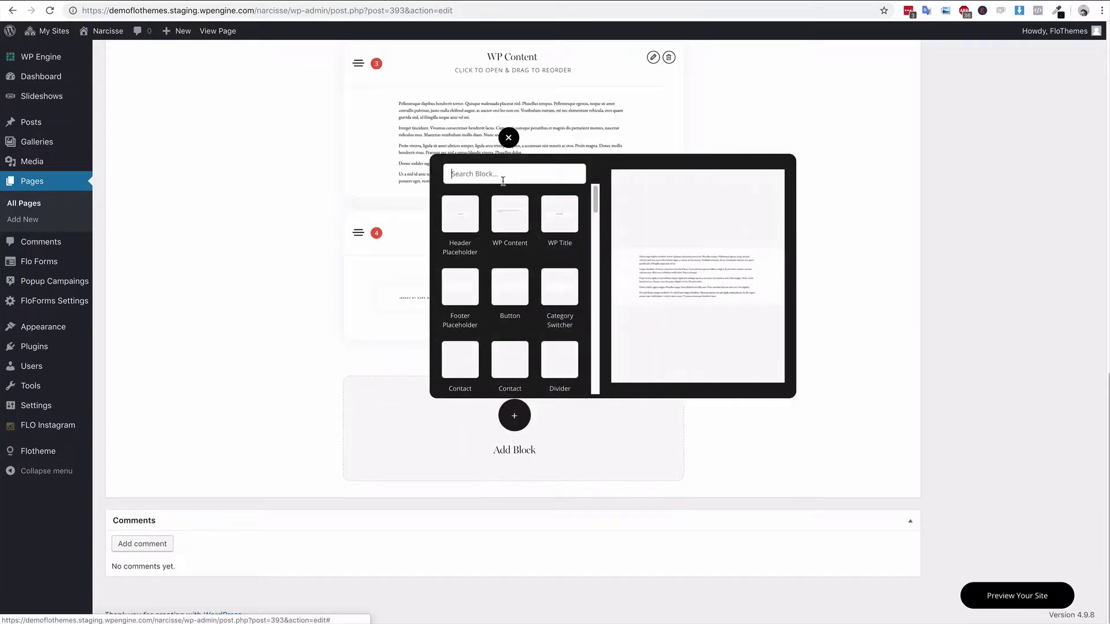
pyautogui.click(527, 180)
pyautogui.write('conta')
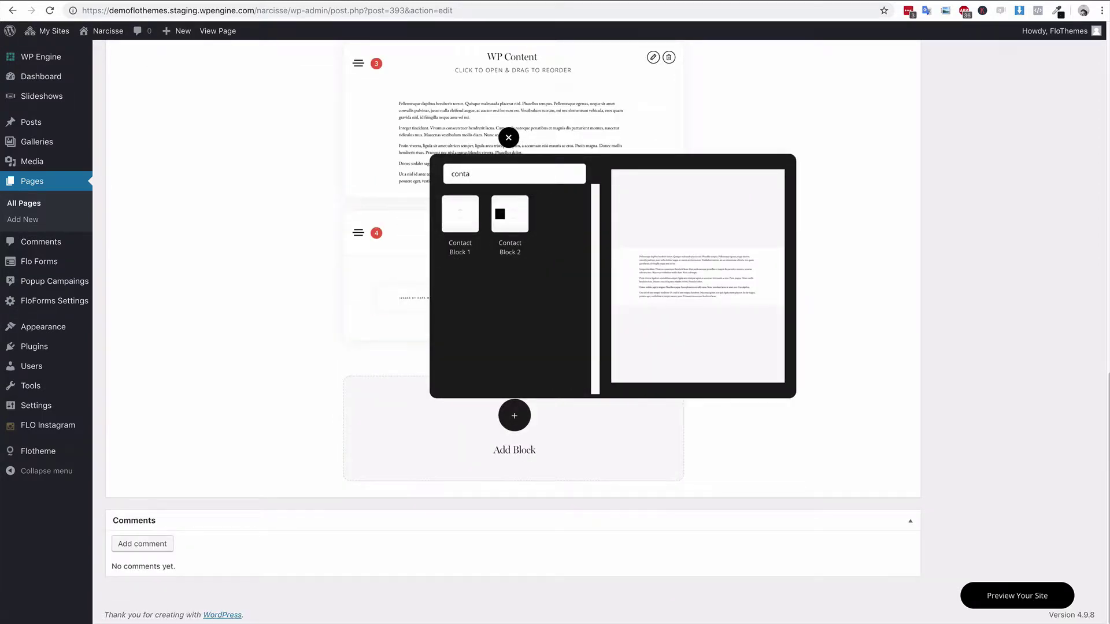
pyautogui.click(510, 214)
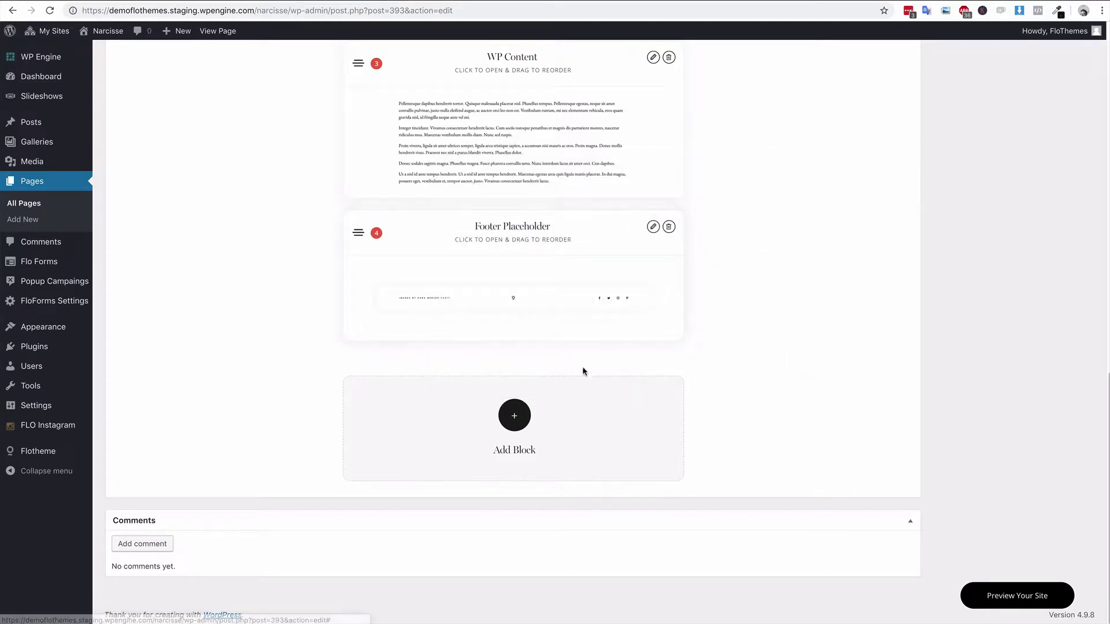
# Move Contact Block 1 above the WP Content block
pyautogui.scroll(4, 471, 367)
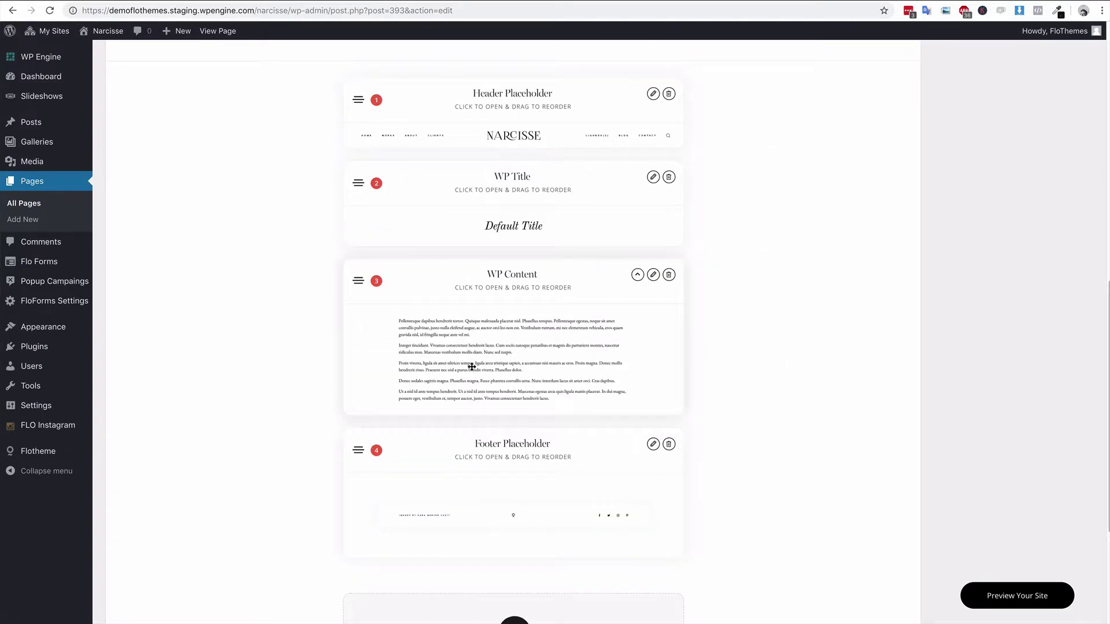
pyautogui.scroll(-1, 521, 354)
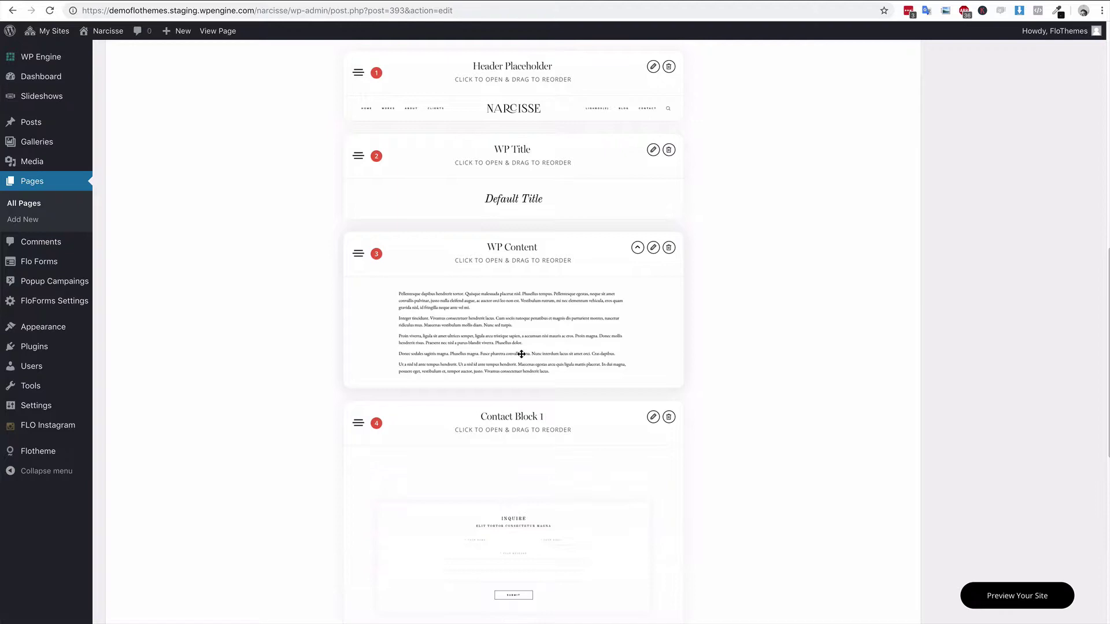
pyautogui.scroll(-3, 522, 354)
pyautogui.scroll(1, 550, 369)
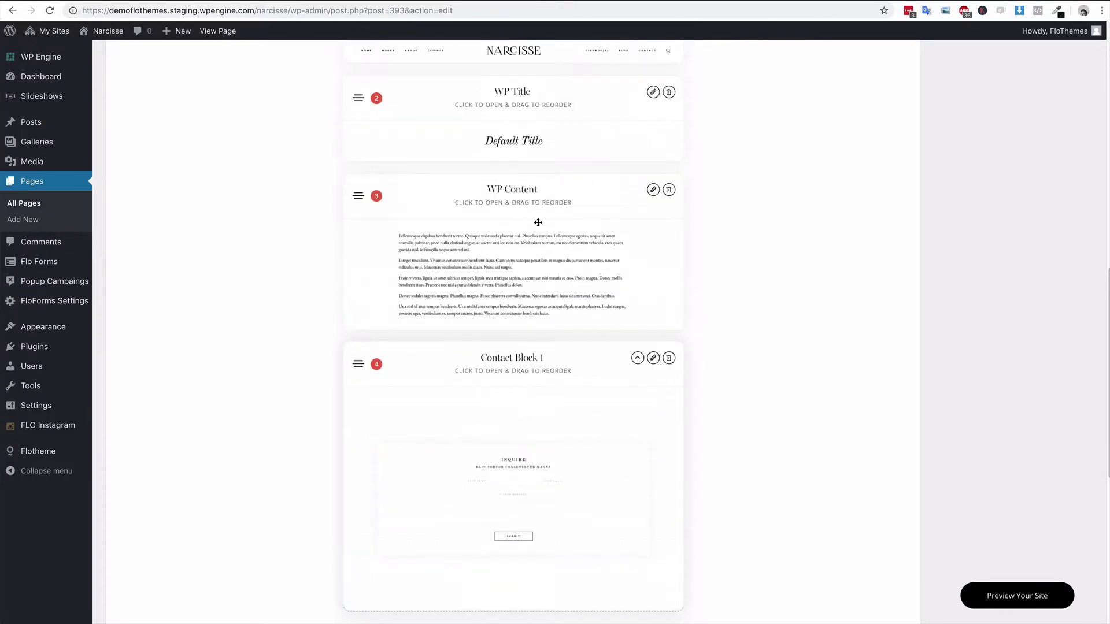
pyautogui.moveTo(538, 222)
pyautogui.mouseDown()
pyautogui.moveTo(538, 198)
pyautogui.moveTo(538, 242)
pyautogui.mouseUp()
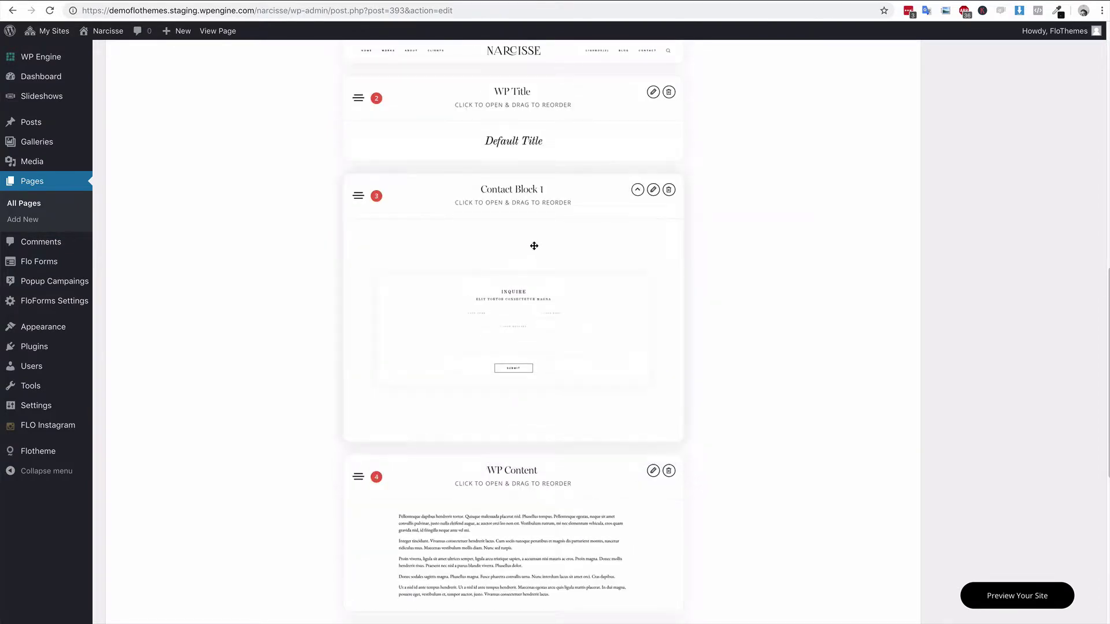
# Set Contact Block 1's form type to Custom Shortcode and paste [flo_form id='401']
pyautogui.click(654, 191)
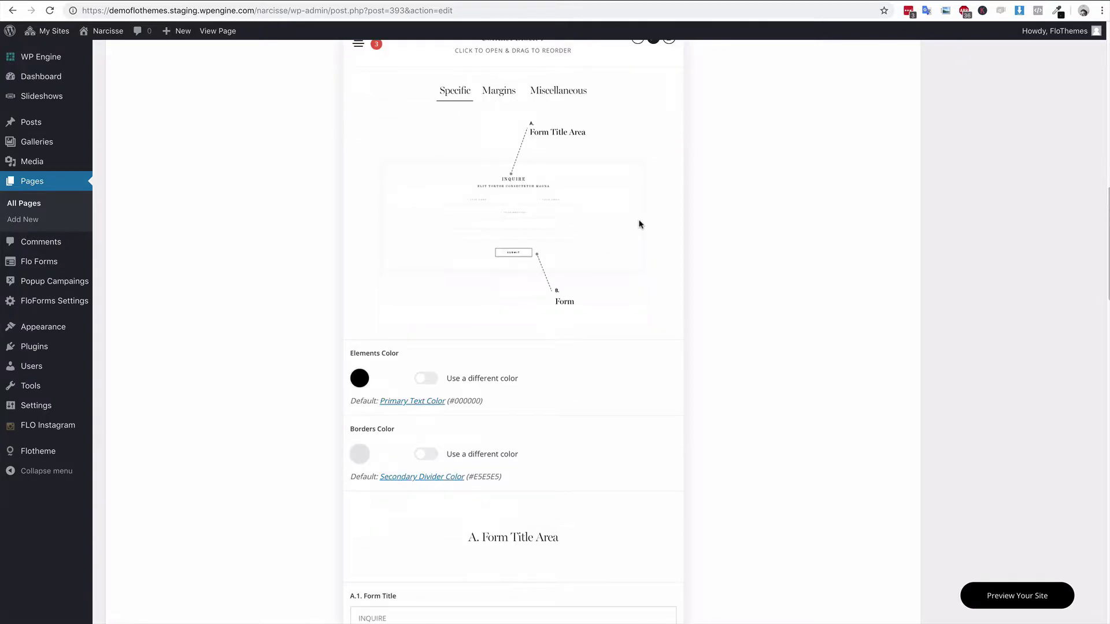
pyautogui.scroll(-14, 607, 243)
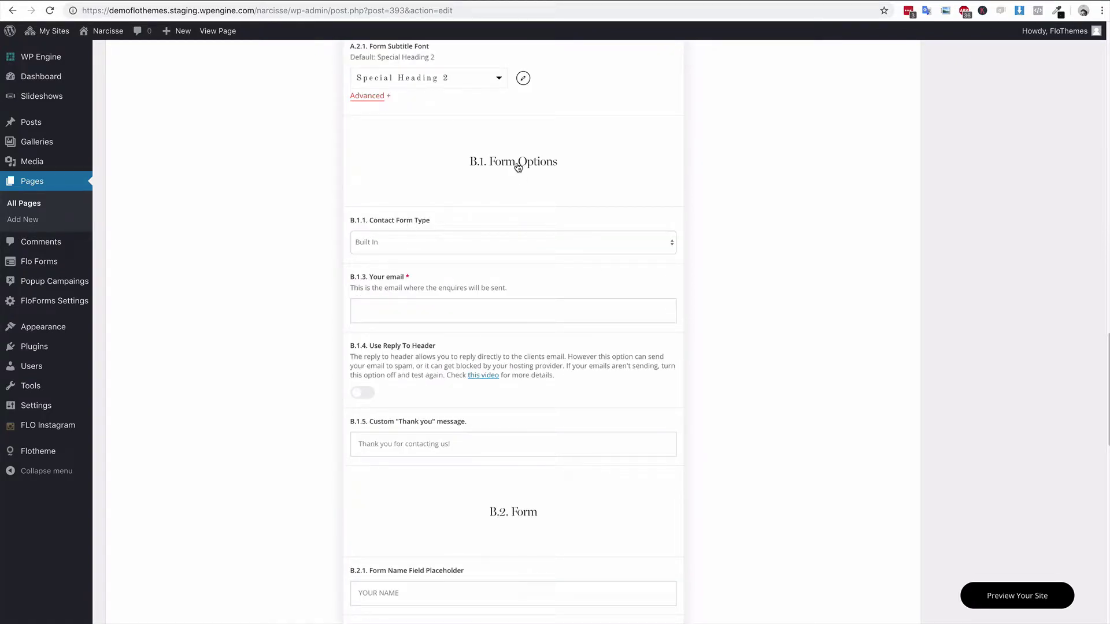
pyautogui.click(442, 249)
pyautogui.click(430, 252)
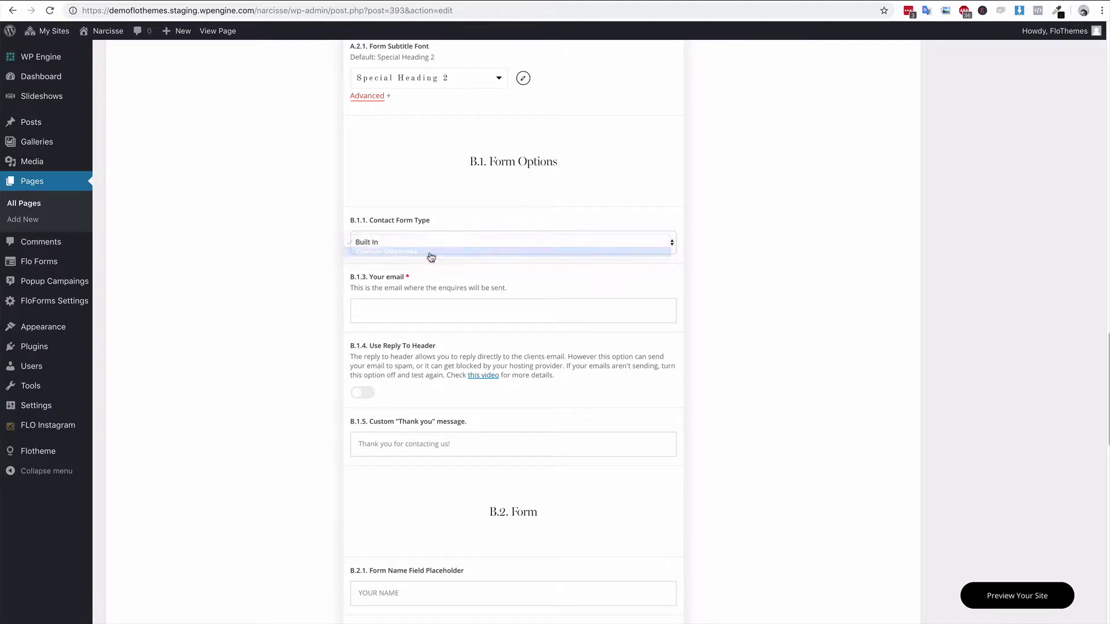
pyautogui.click(399, 345)
pyautogui.write("[flo_form id='401']")
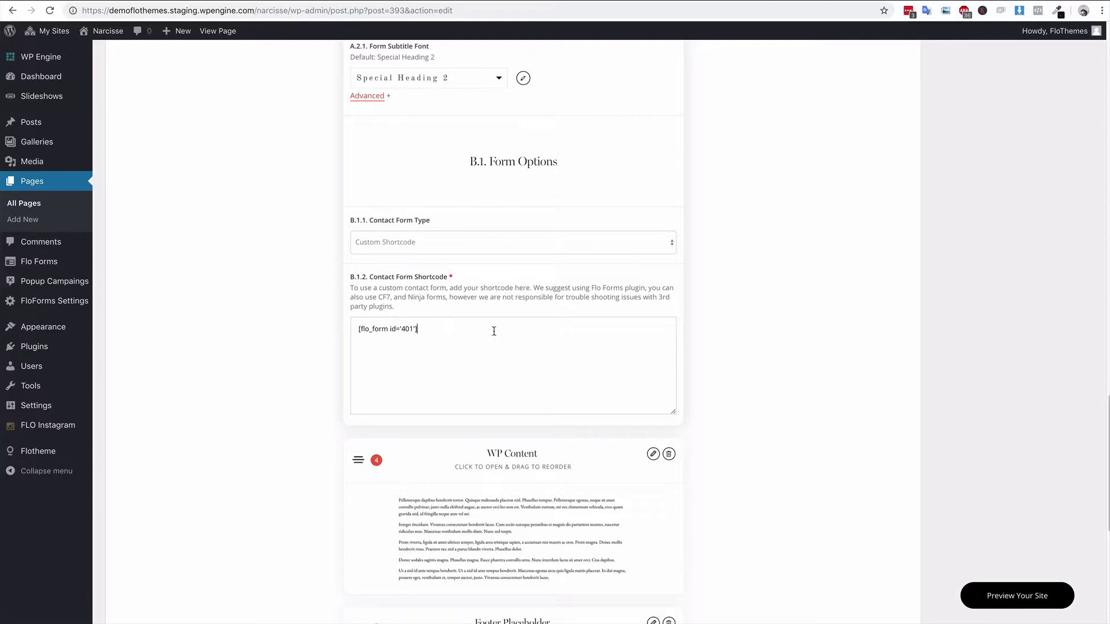
pyautogui.scroll(15, 588, 350)
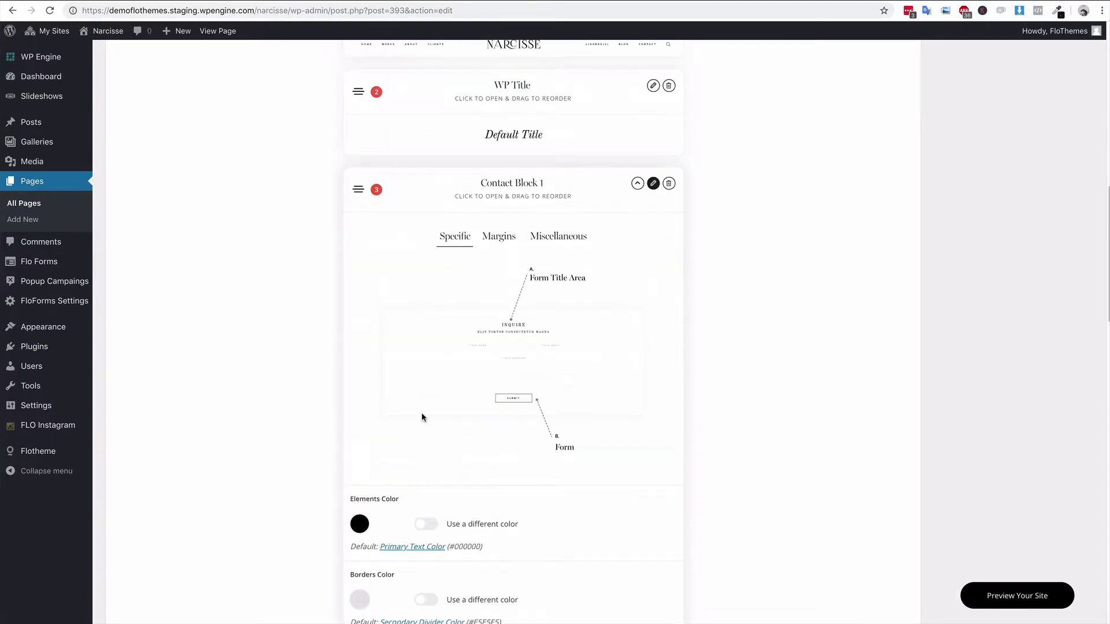
pyautogui.scroll(2, 629, 213)
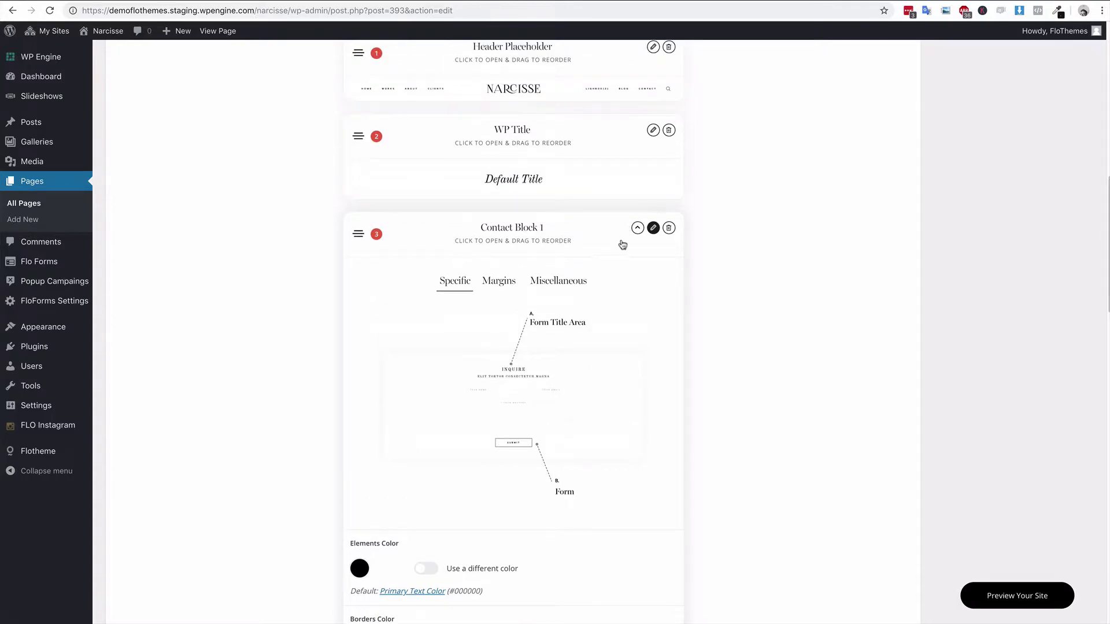
pyautogui.scroll(10, 529, 260)
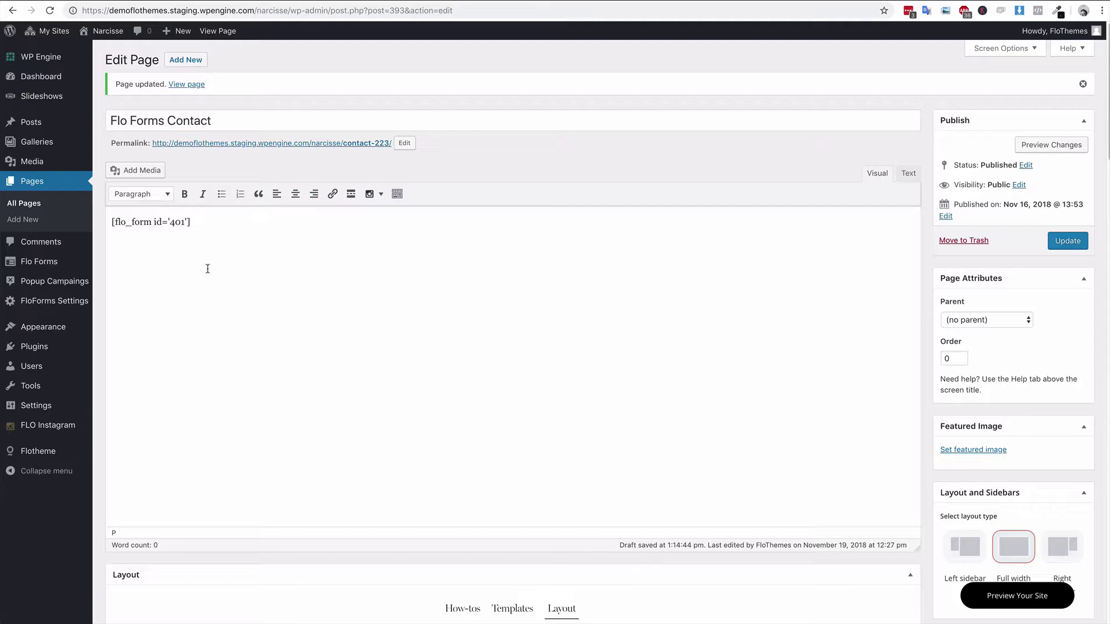
# Collapse Contact Block 1 and delete the shortcode from the page body
pyautogui.scroll(-10, 213, 262)
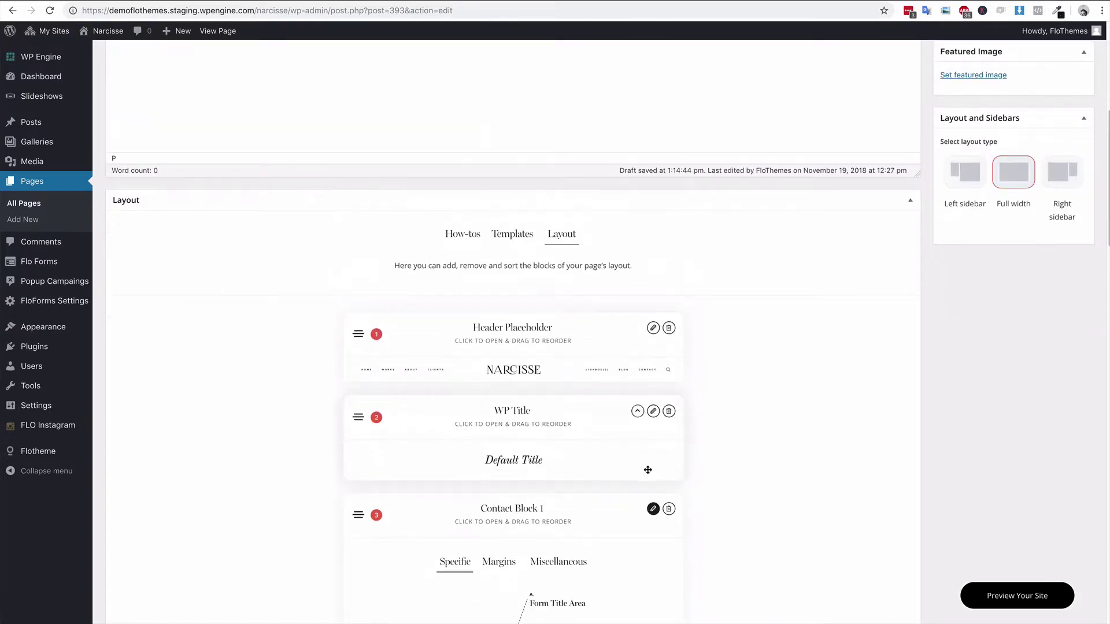
pyautogui.click(652, 516)
pyautogui.scroll(10, 384, 397)
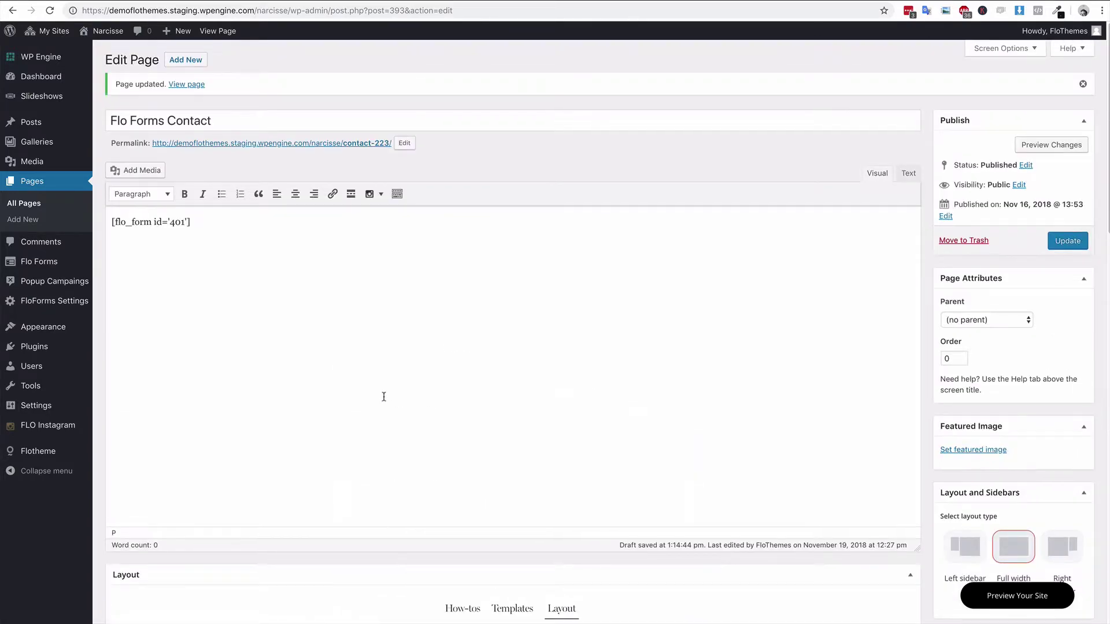
pyautogui.moveTo(221, 221); pyautogui.dragTo(91, 217)
pyautogui.hotkey('ctrl', 'c')
pyautogui.press('BackSpace')
# Delete the WP Content block from the page layout
pyautogui.scroll(-4, 666, 399)
pyautogui.scroll(-6, 666, 399)
pyautogui.scroll(-2, 510, 285)
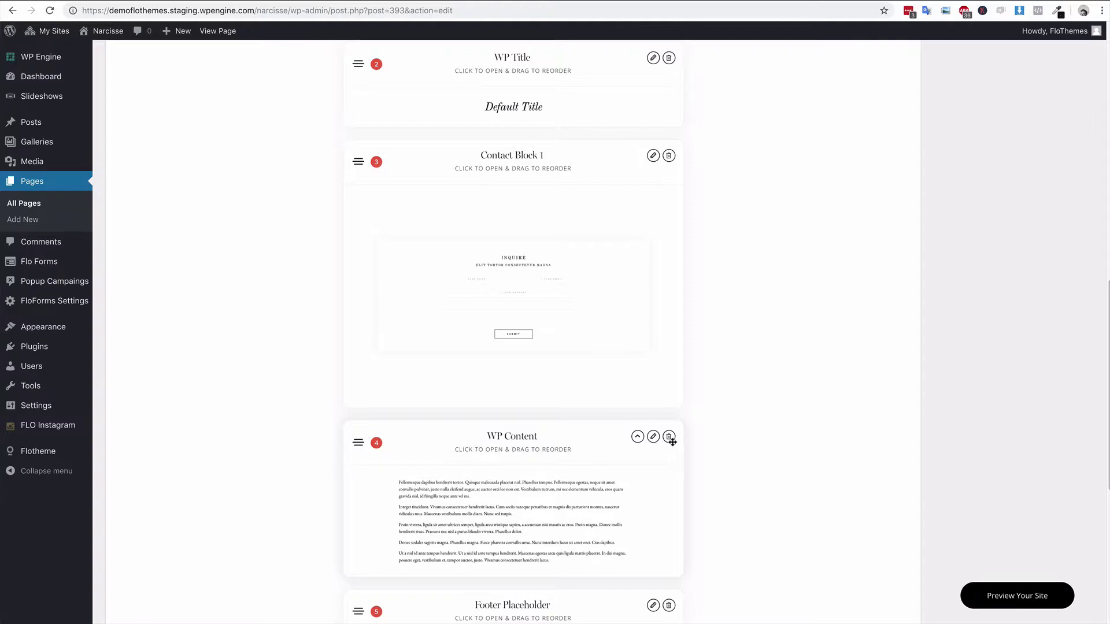
pyautogui.click(669, 437)
pyautogui.click(654, 75)
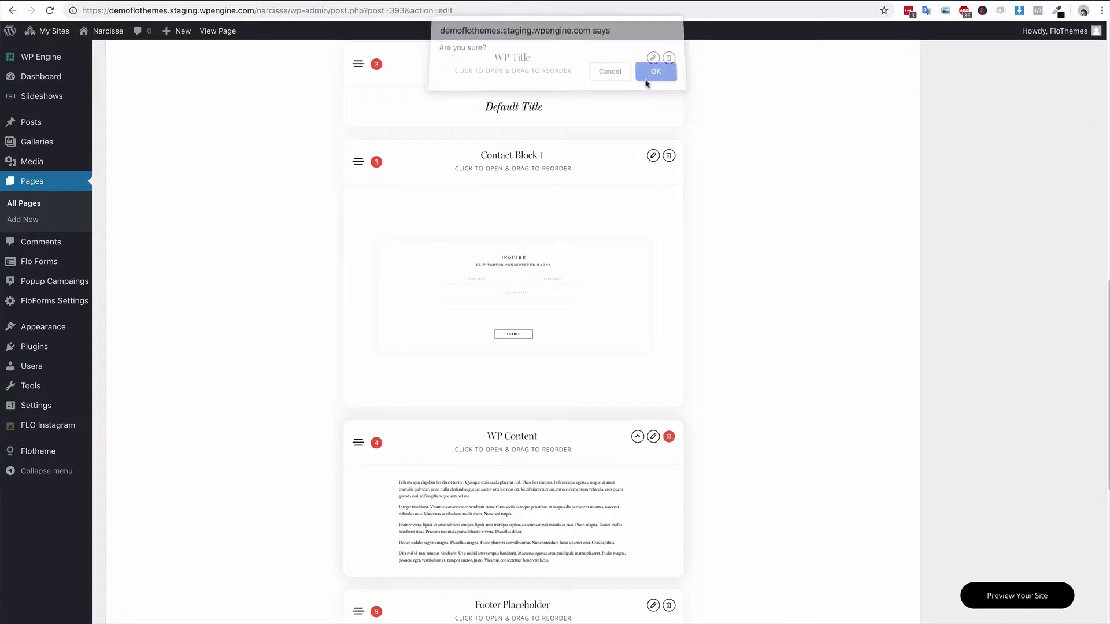
# Update the Flo Forms Contact page
pyautogui.scroll(6, 937, 457)
pyautogui.scroll(5, 937, 457)
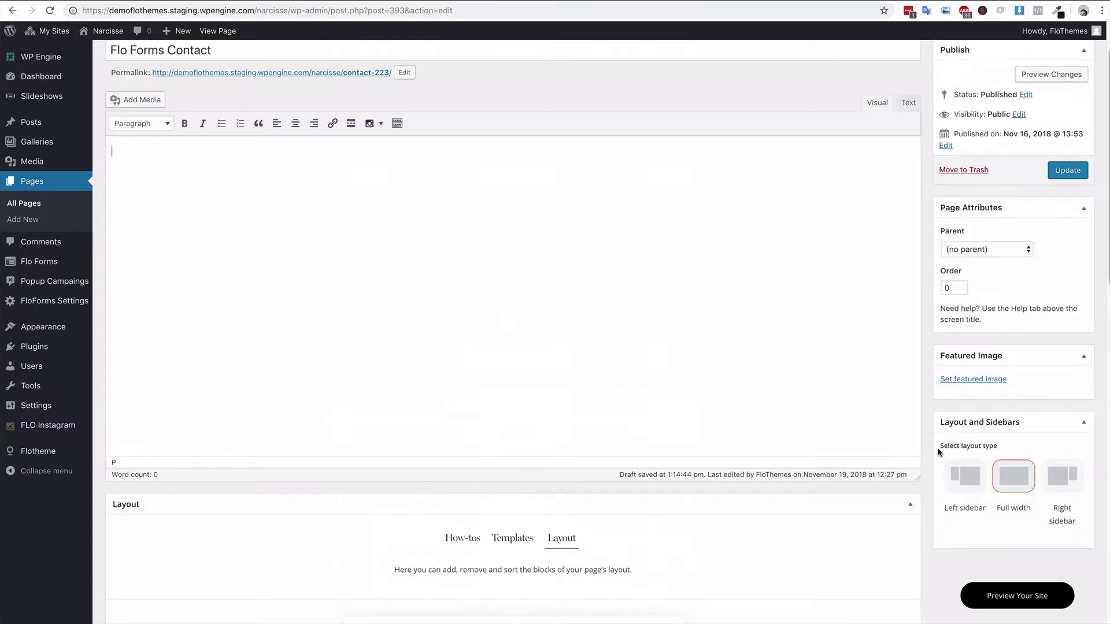
pyautogui.click(1067, 170)
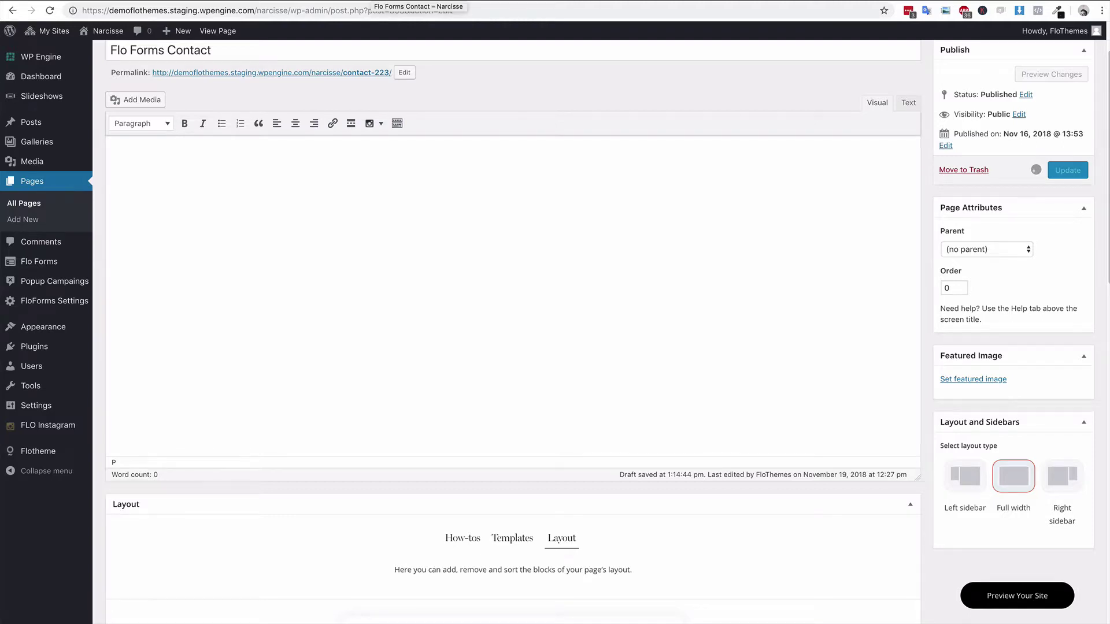
# On the live Flo Forms Contact page, try the Inquire form's Name field
pyautogui.hotkey('ctrl', 'Tab')
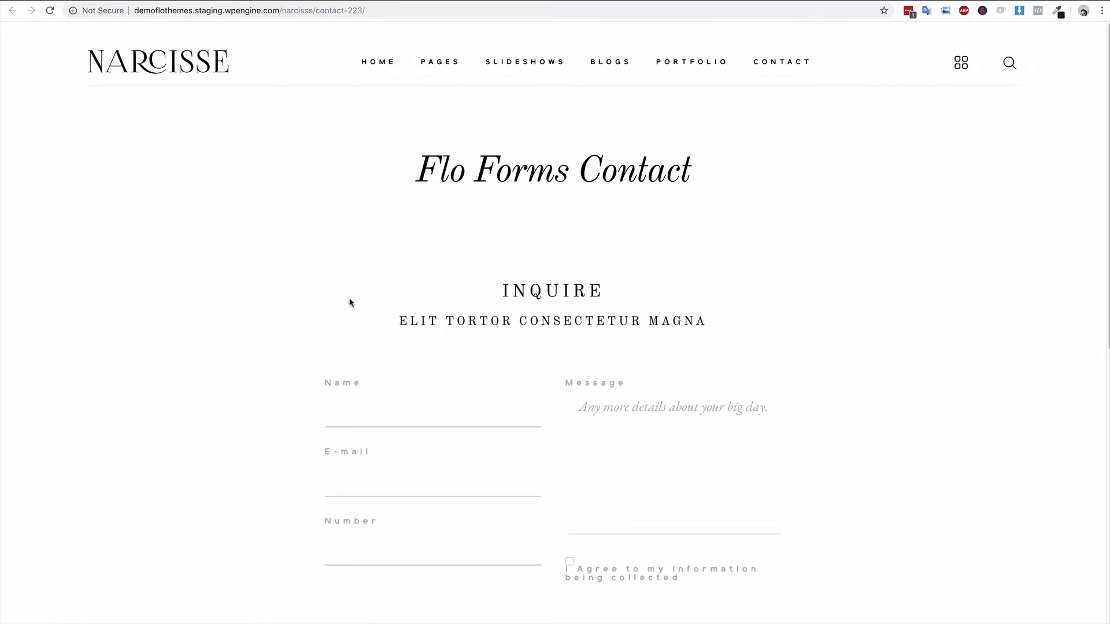
pyautogui.scroll(-5, 350, 303)
pyautogui.click(379, 149)
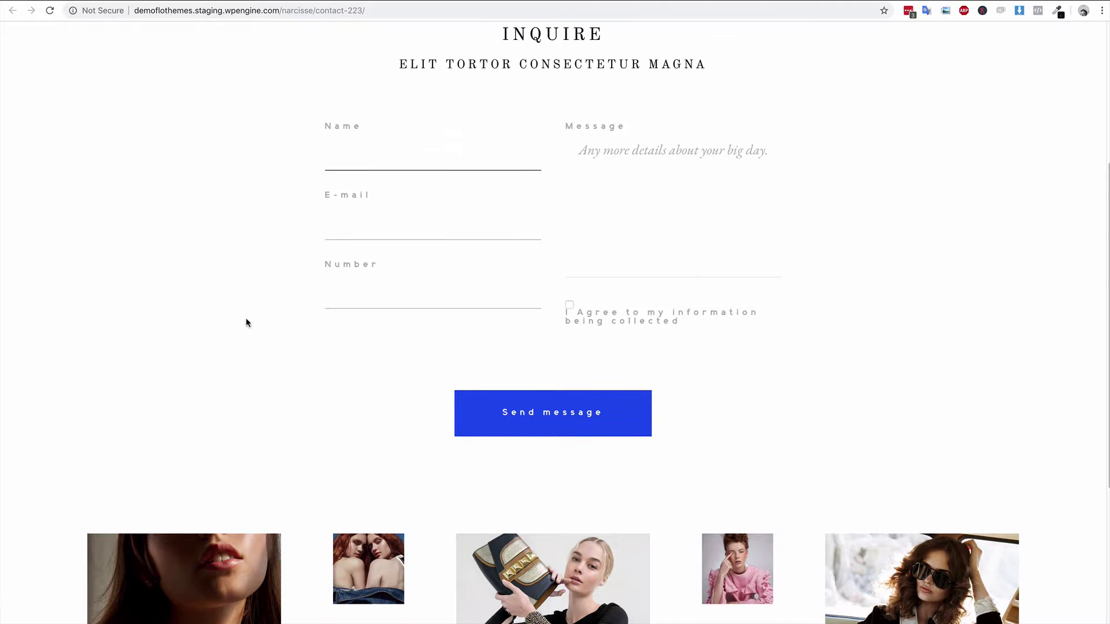
pyautogui.click(246, 322)
pyautogui.scroll(4, 255, 332)
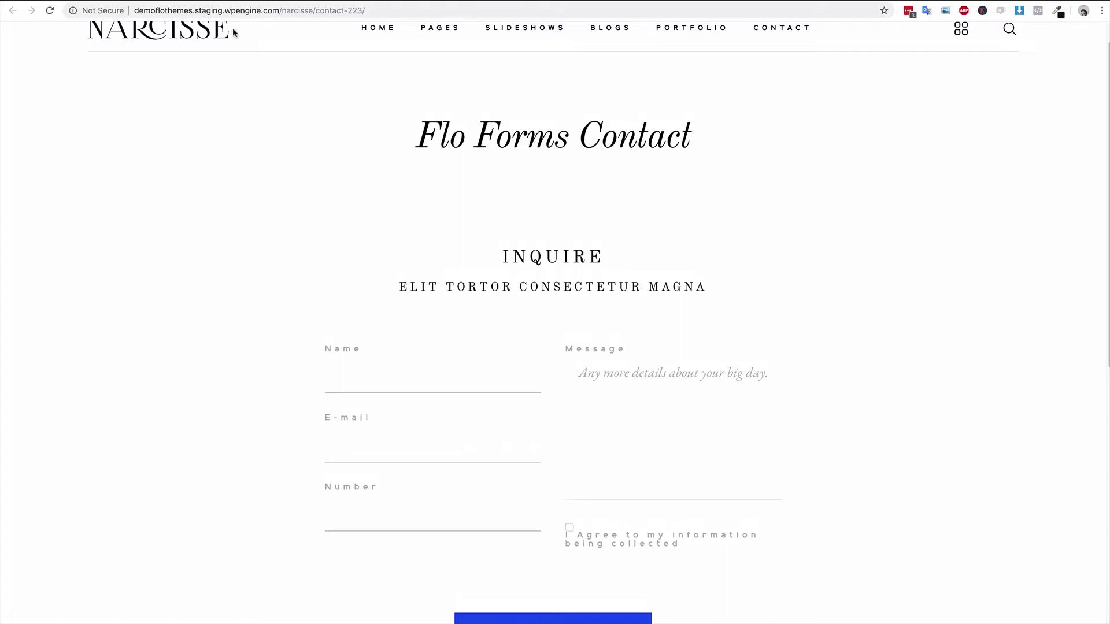
# Open the Muse Magazine post for editing from the Posts list
pyautogui.press('super+w')
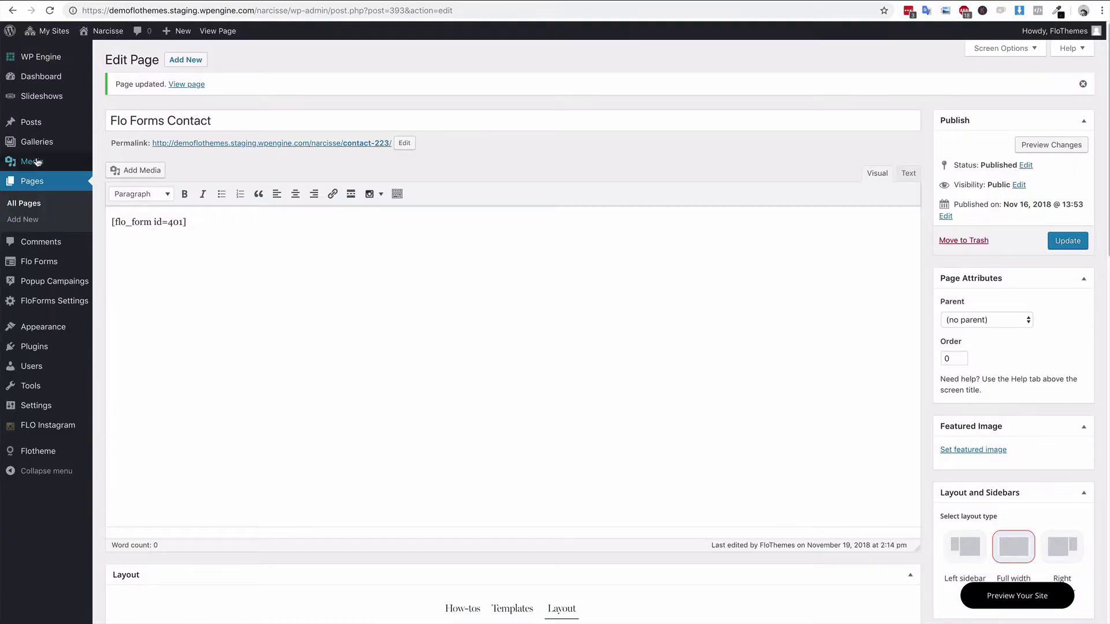
pyautogui.click(40, 127)
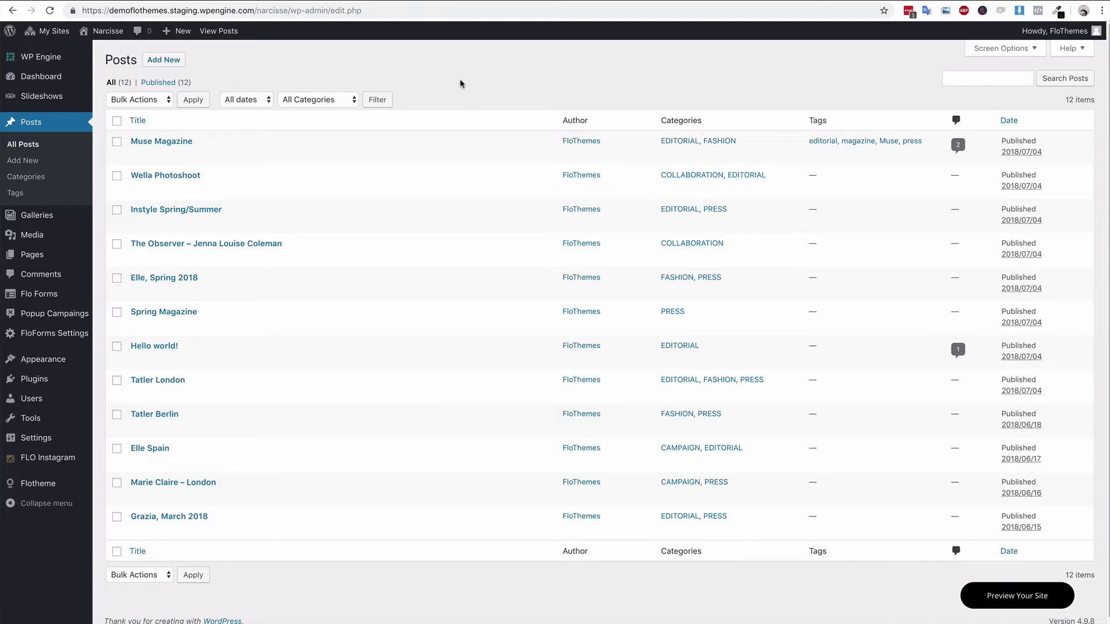
pyautogui.click(154, 145)
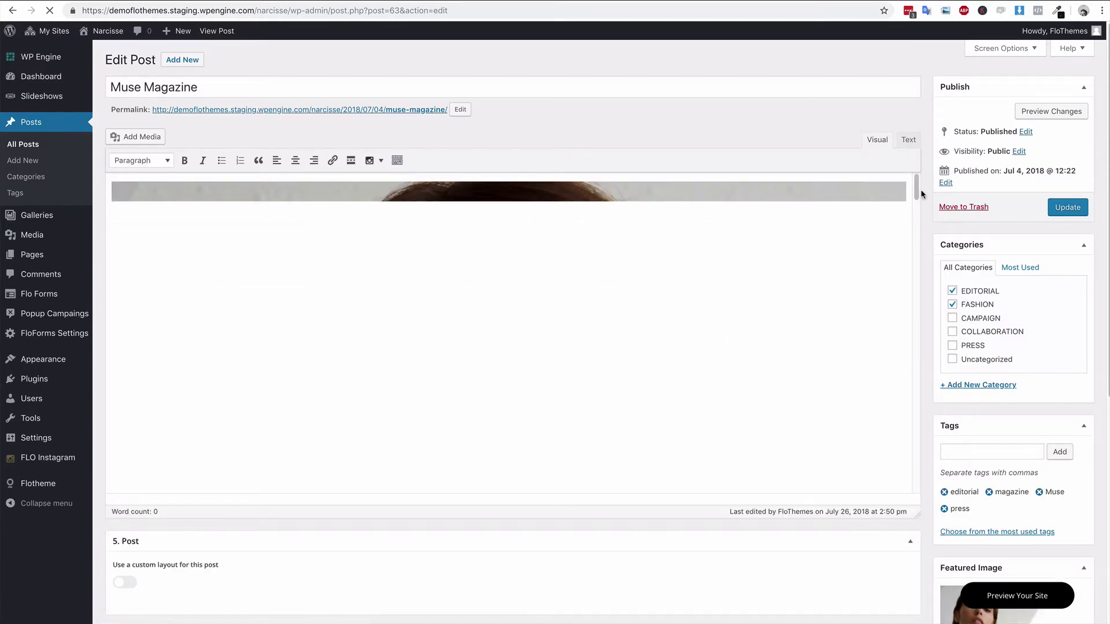
# In the Text view, paste [flo_form id='401'] on a new line after the images and update
pyautogui.moveTo(918, 186); pyautogui.dragTo(934, 491)
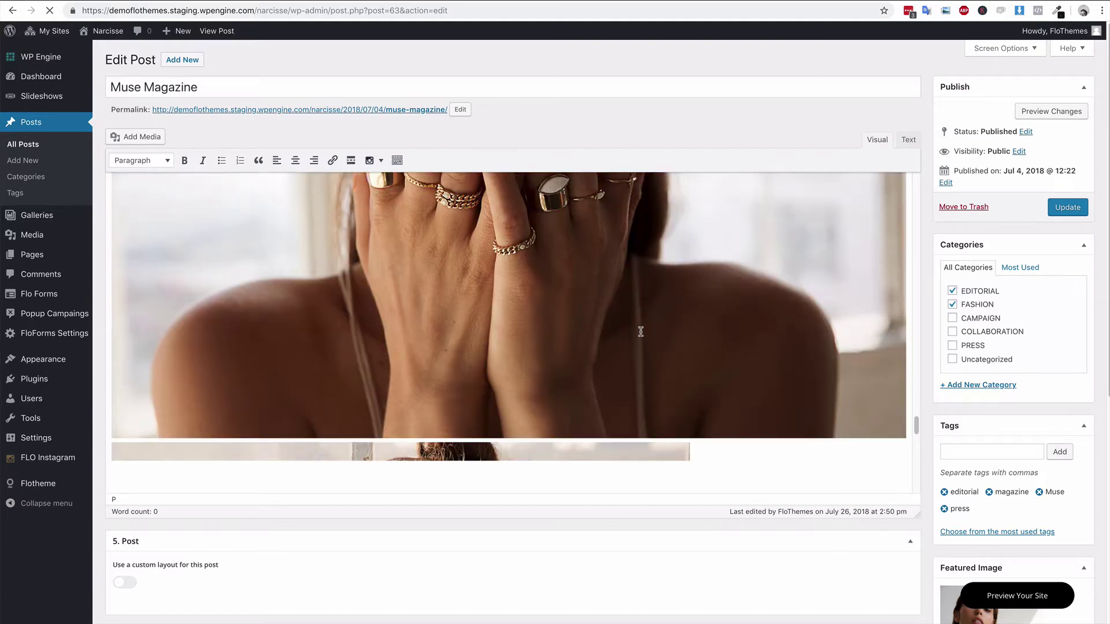
pyautogui.click(908, 140)
pyautogui.click(654, 291)
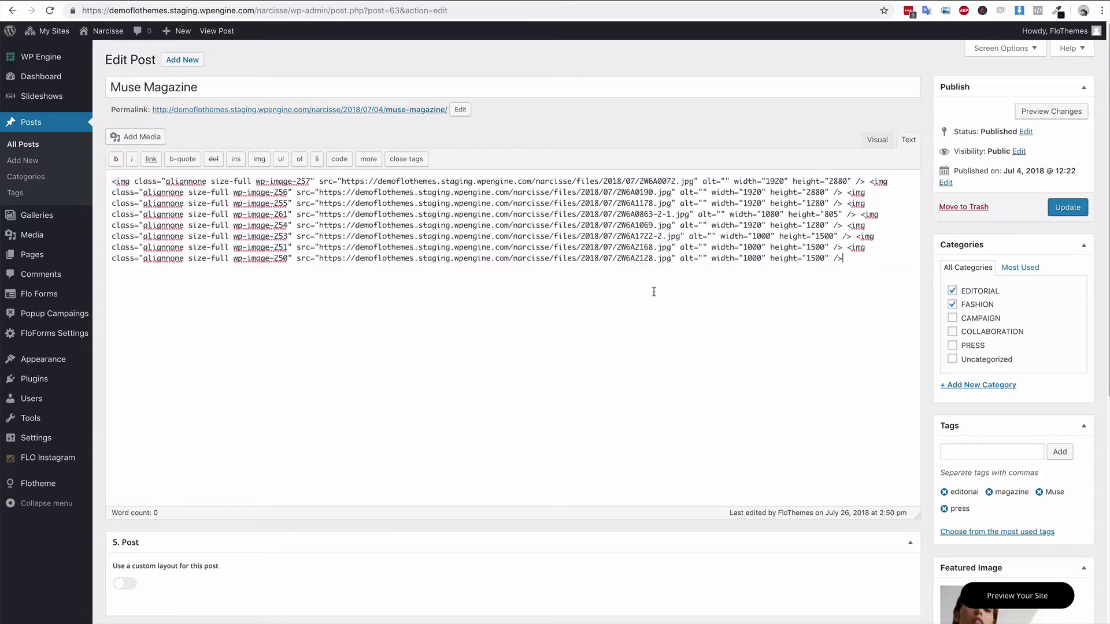
pyautogui.press('Return')
pyautogui.hotkey('ctrl', 'v')
pyautogui.click(1068, 209)
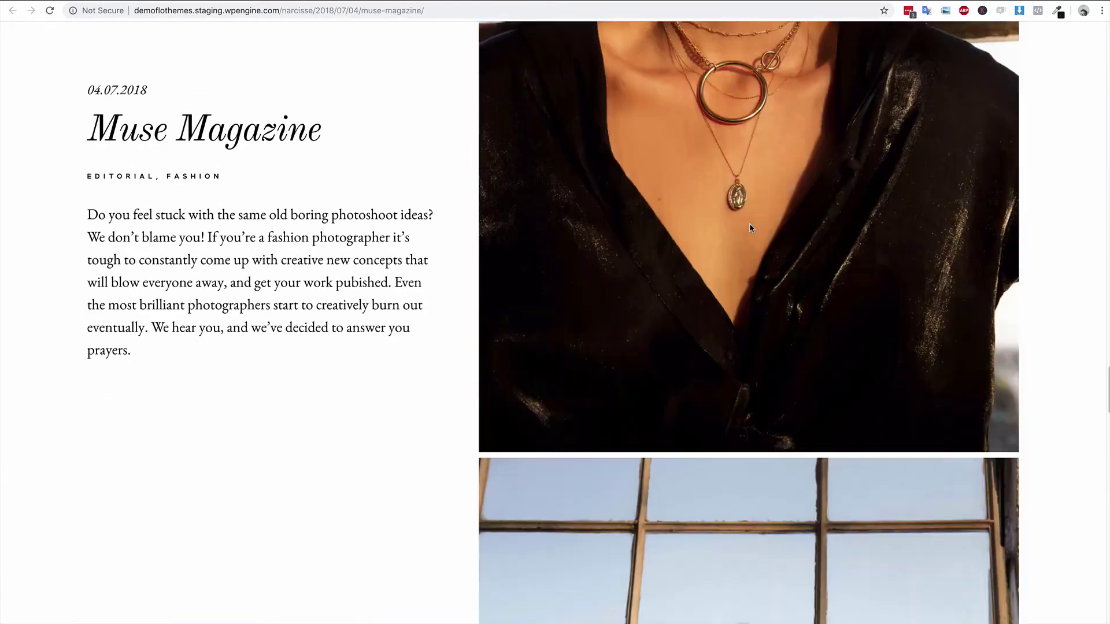
# Scroll back up the live Muse Magazine post from its embedded form
pyautogui.scroll(5, 750, 224)
pyautogui.scroll(15, 749, 224)
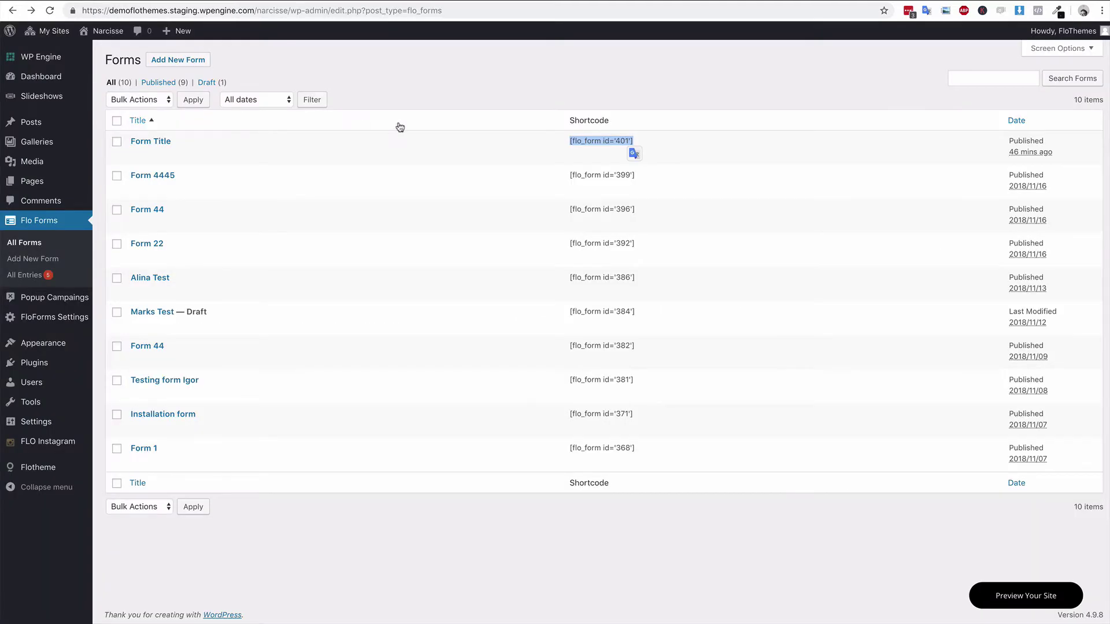
# Open 'Form Title : Entry # 405' from Flo Forms > All Entries
pyautogui.click(387, 108)
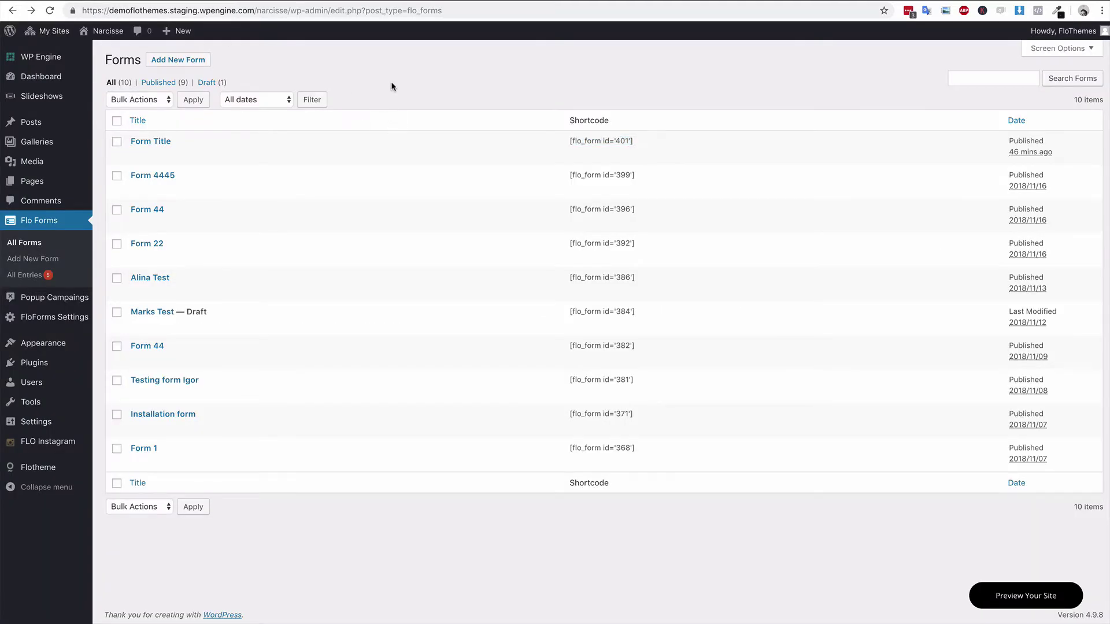
pyautogui.click(24, 275)
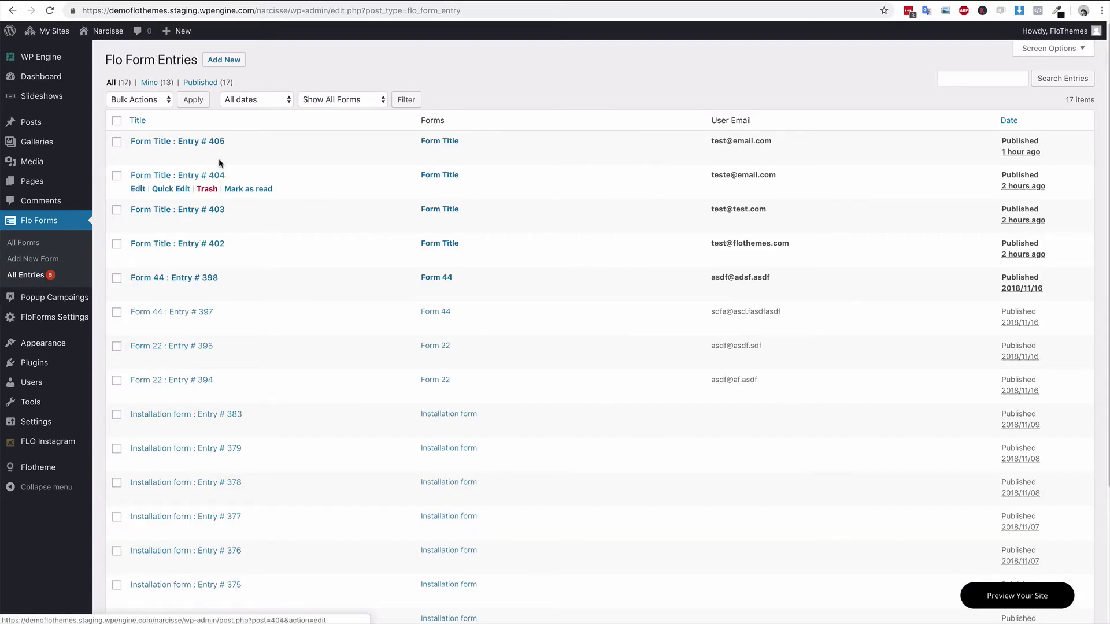
pyautogui.click(217, 144)
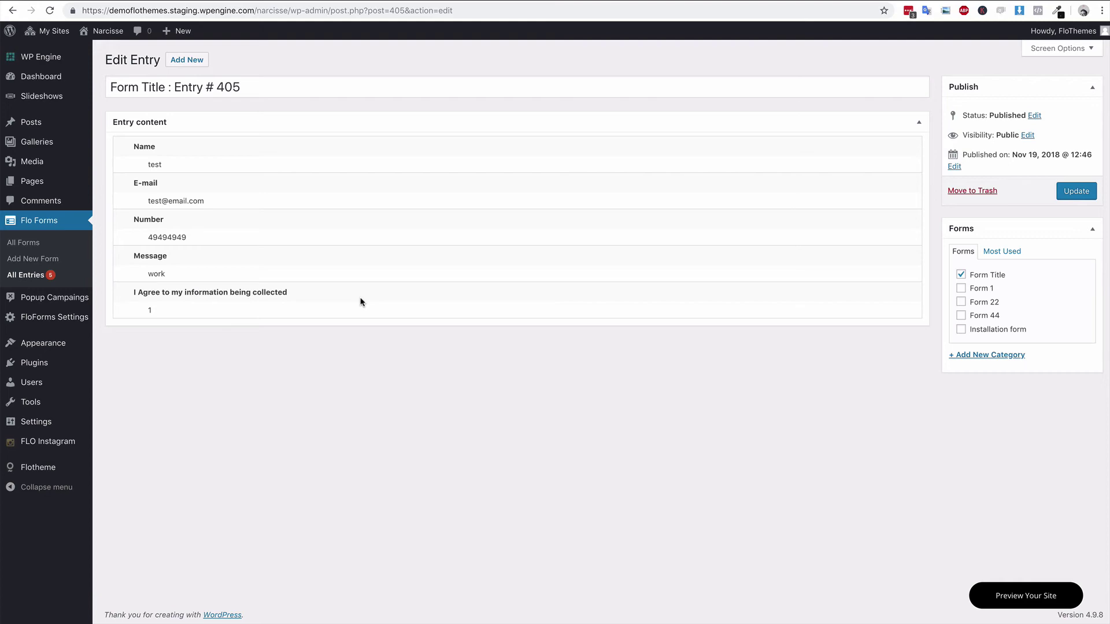
# Switch back to the live Muse Magazine post tab
pyautogui.hotkey('ctrl', 'Tab')
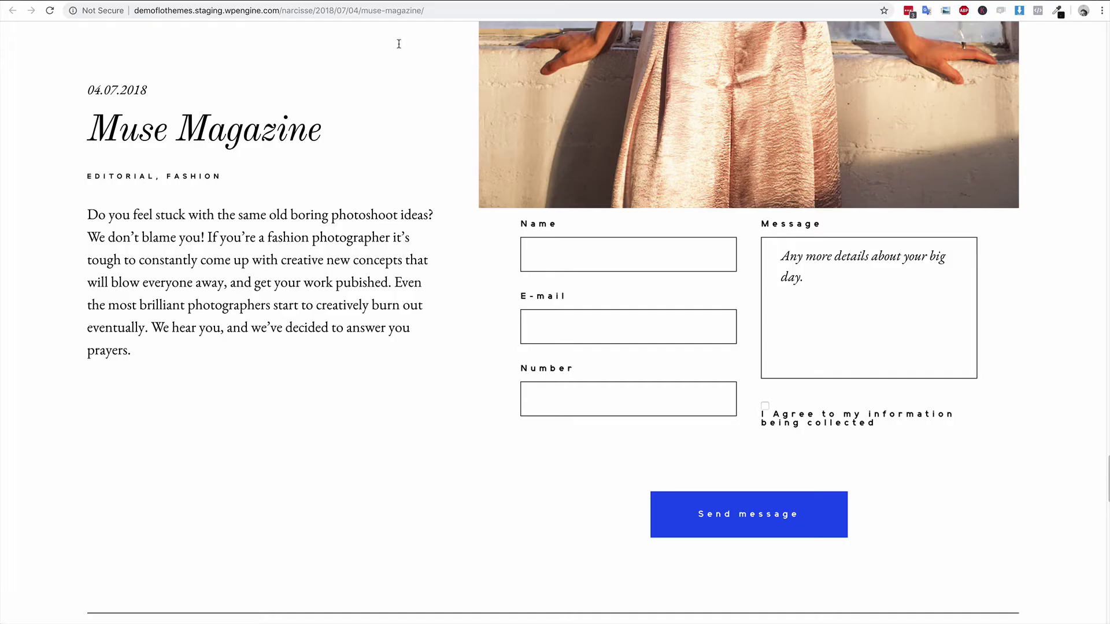